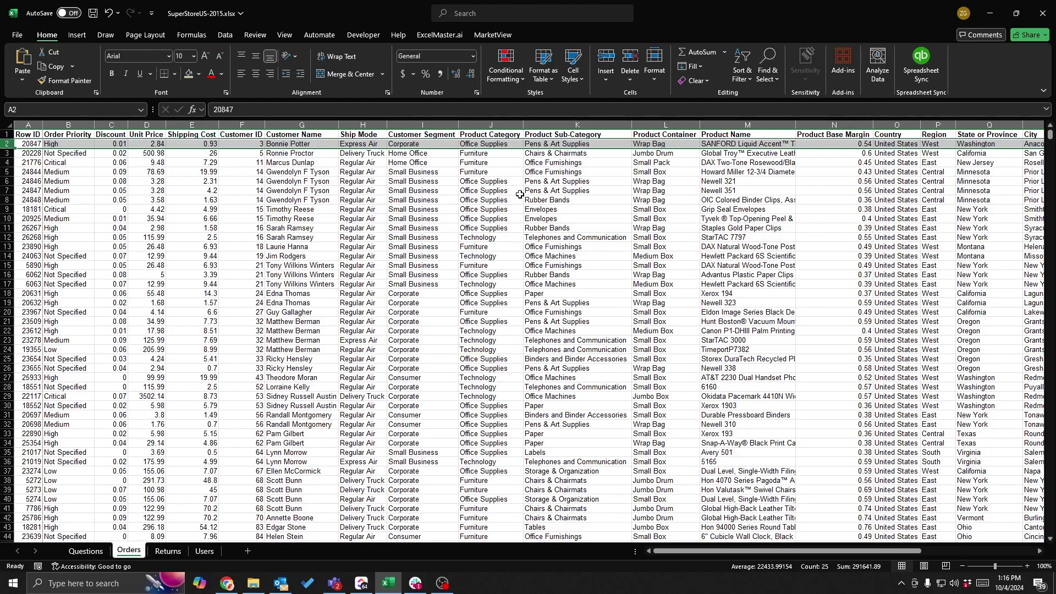
Review the columns of the Orders, Returns and Users sheets and the manager's three requests on the Questions sheet
scroll(579, 150, "right", 5)
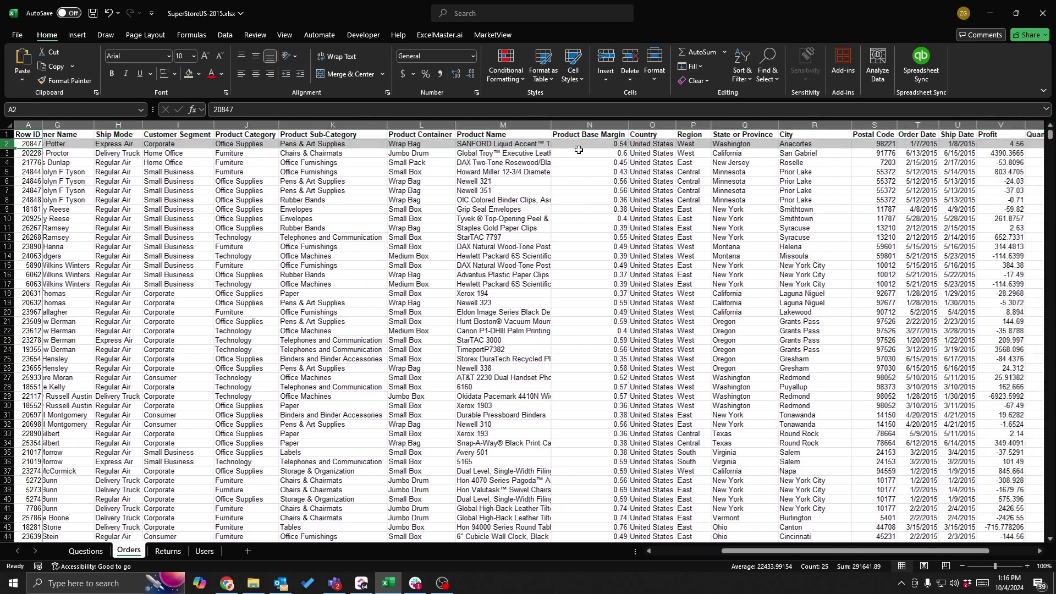
scroll(579, 149, "left", 5)
left_click(172, 552)
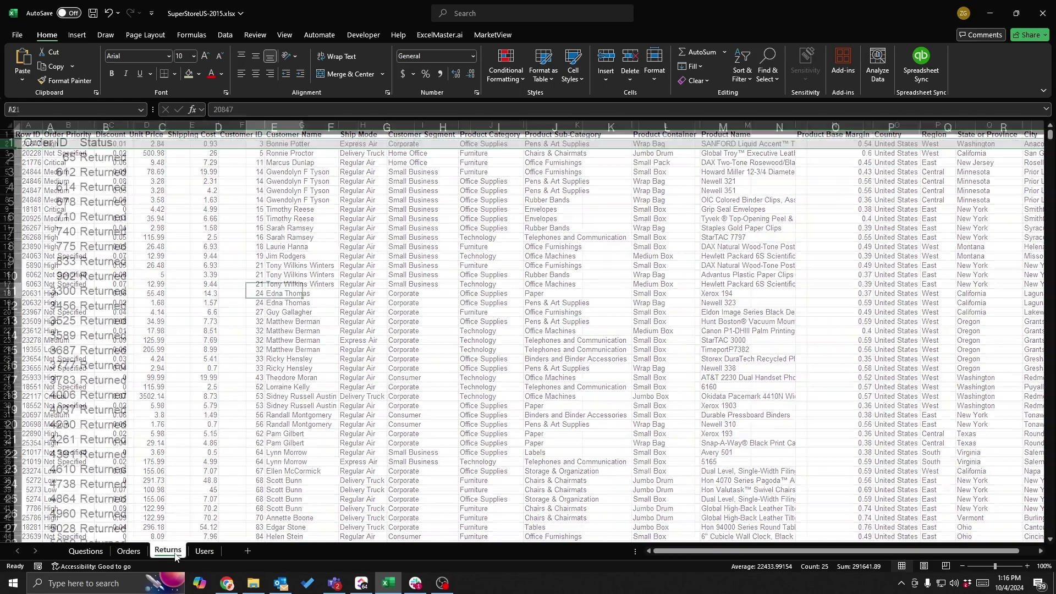
left_click_drag(50, 127, 87, 124)
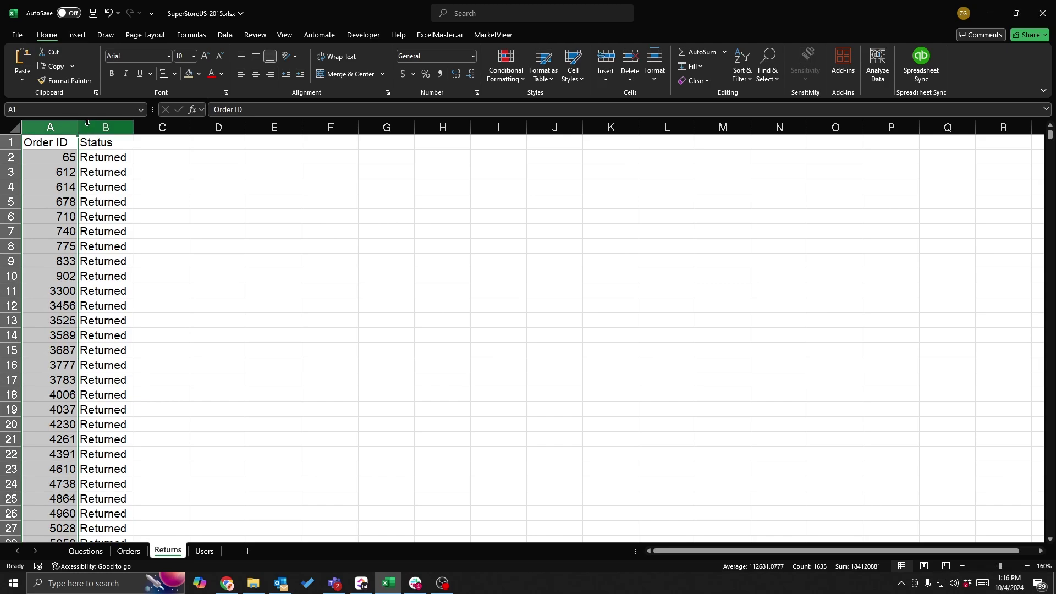
left_click(107, 123)
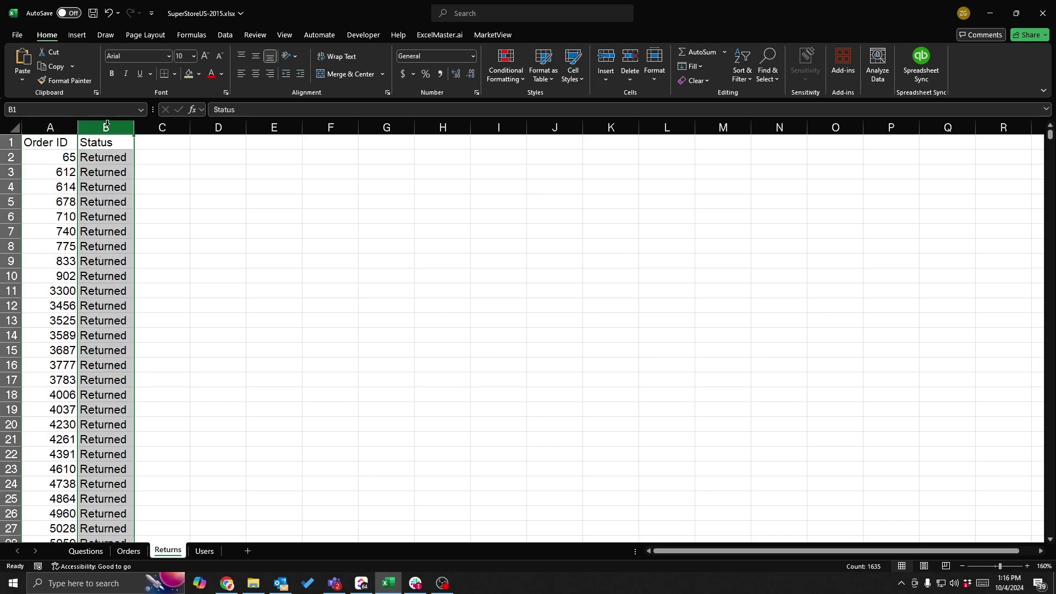
left_click(205, 551)
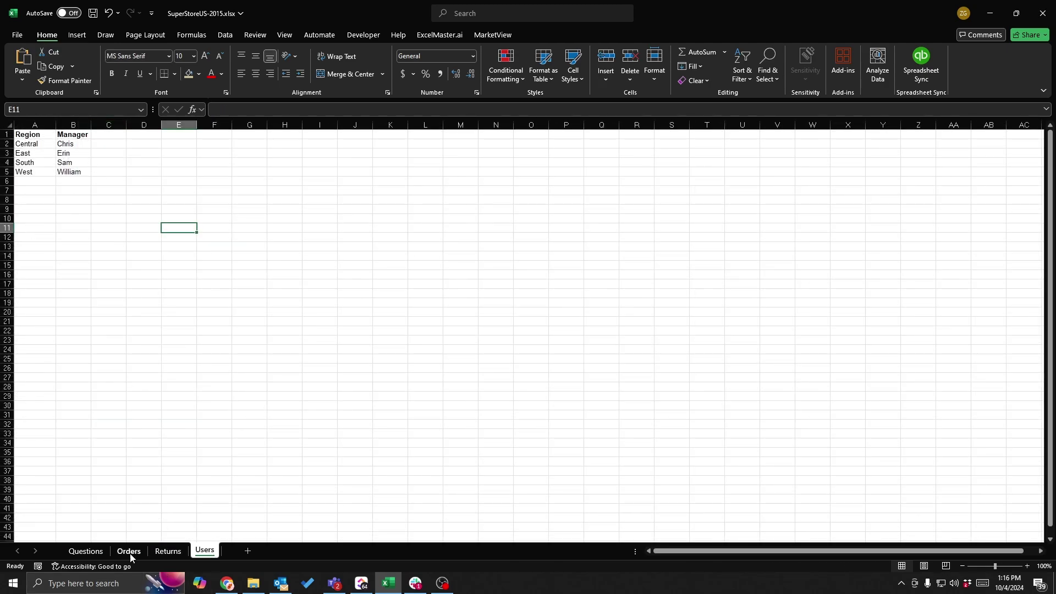
left_click(86, 552)
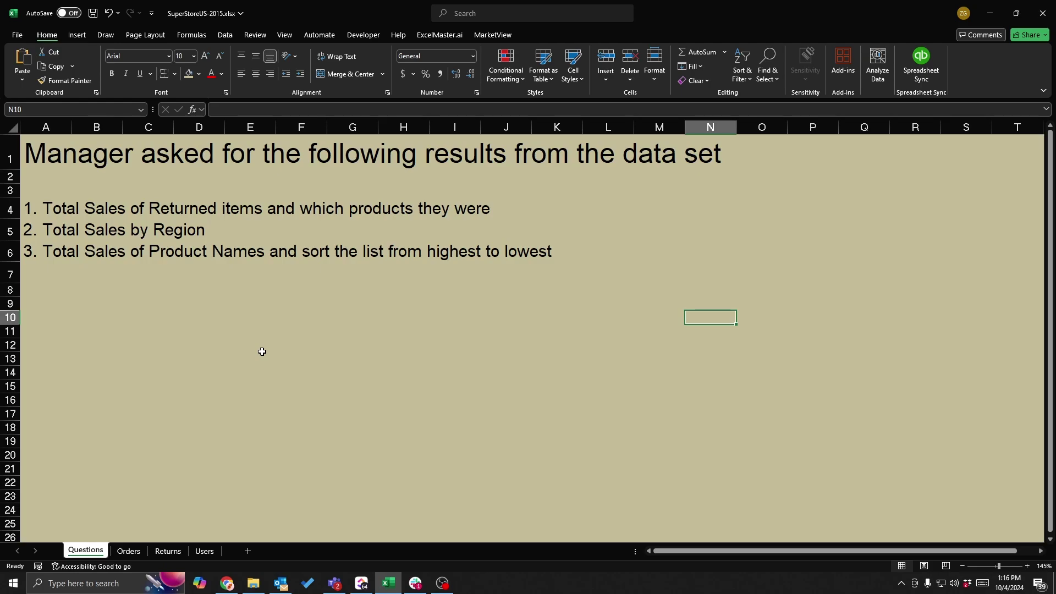
left_click(118, 166)
left_click(353, 289)
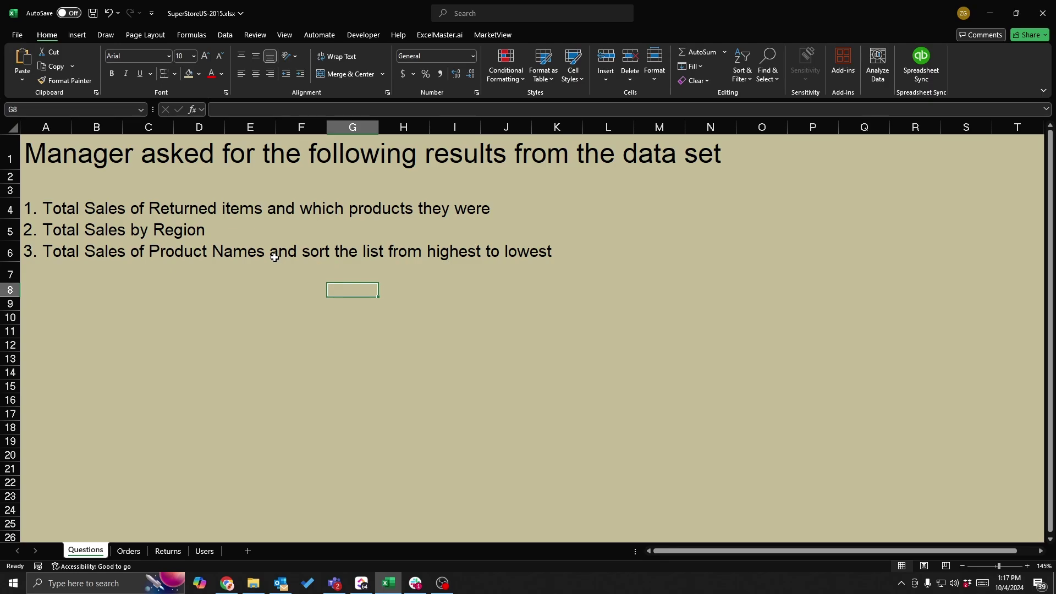
Examine the Orders and Returns sheets for the shared Order ID column that links them
left_click(129, 551)
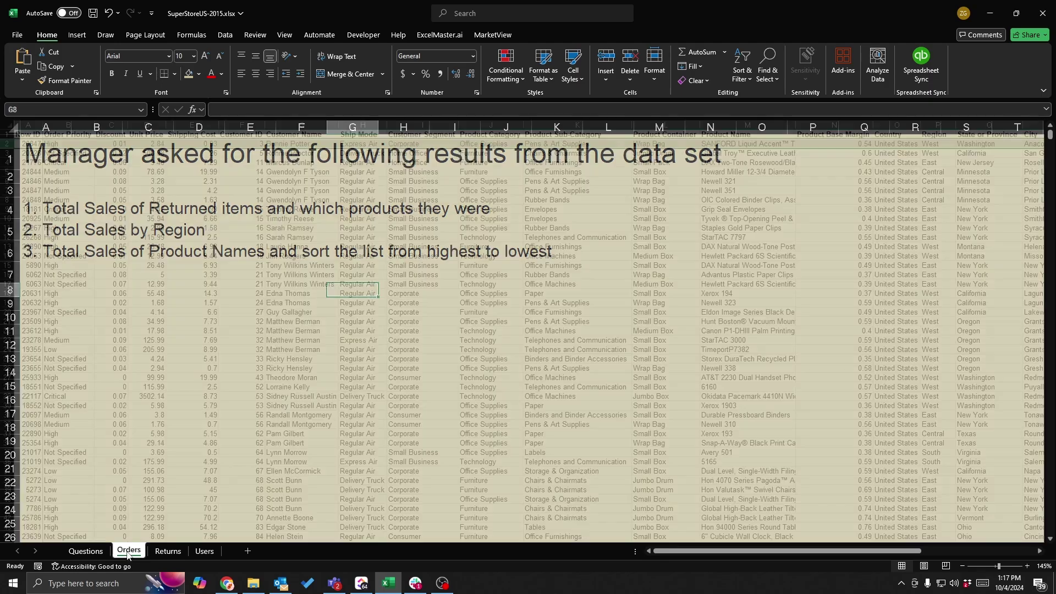
left_click(291, 228)
scroll(323, 218, "right", 2)
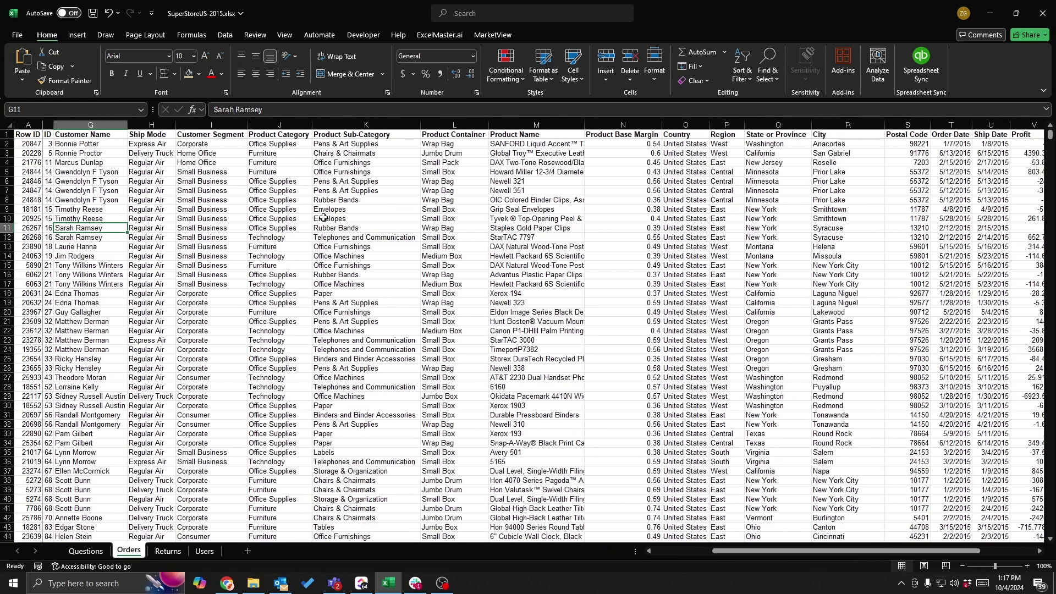
scroll(325, 220, "right", 5)
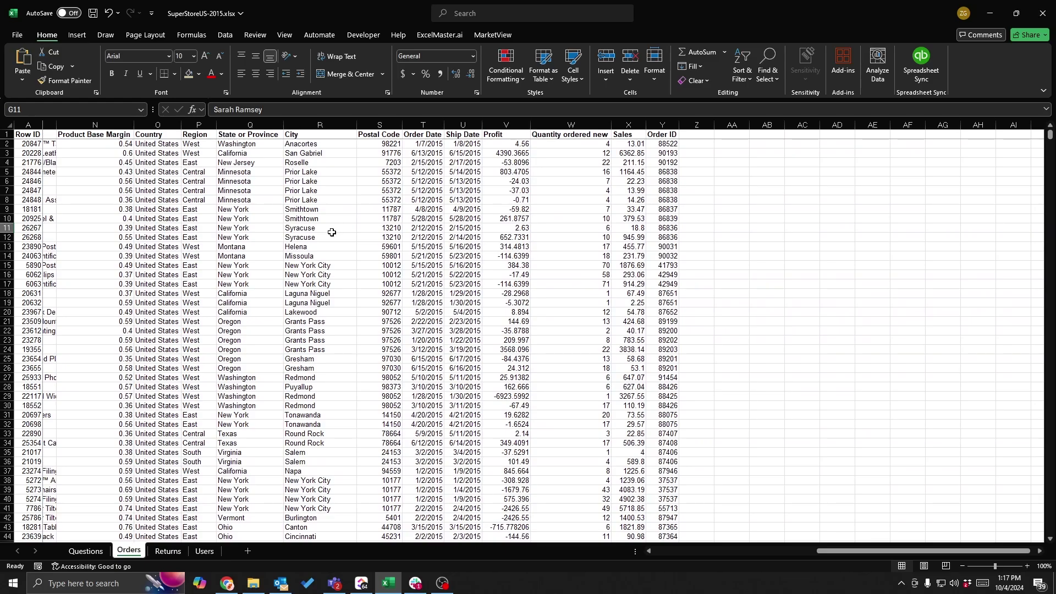
scroll(332, 232, "left", 10)
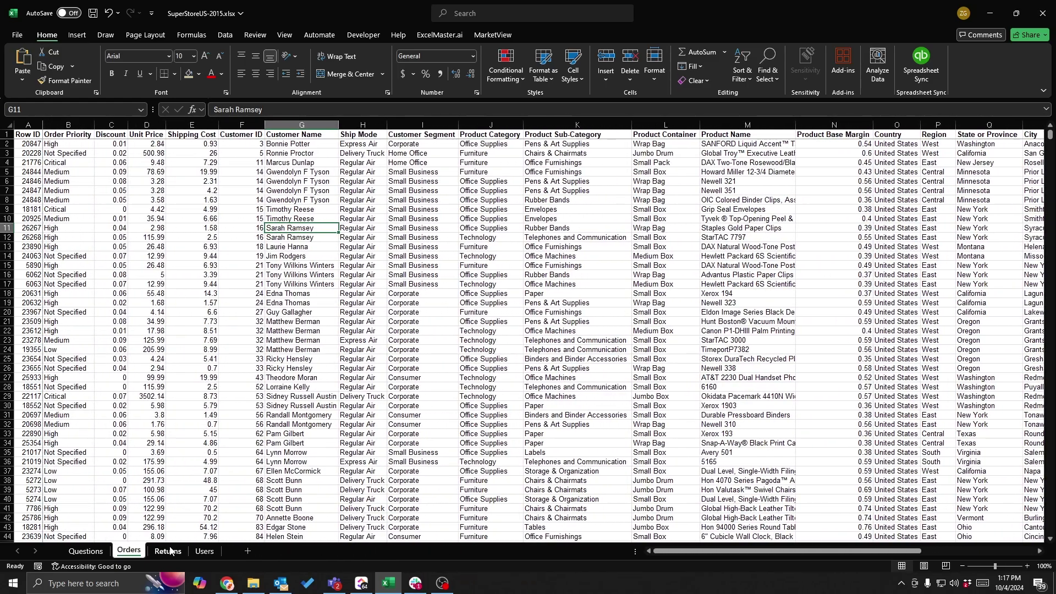
left_click(167, 550)
left_click(50, 128)
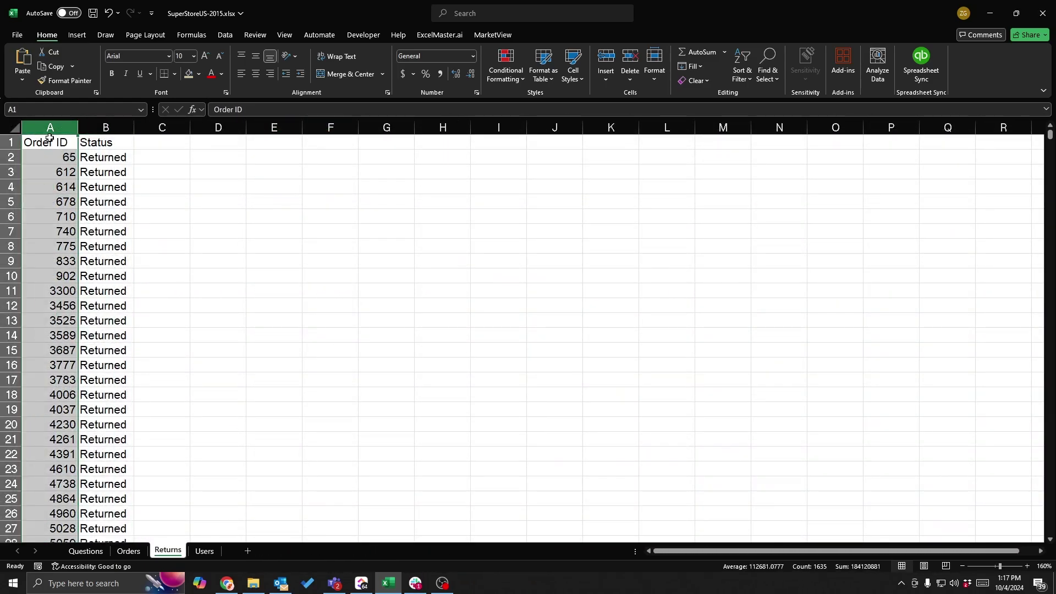
left_click(129, 551)
scroll(700, 260, "right", 4)
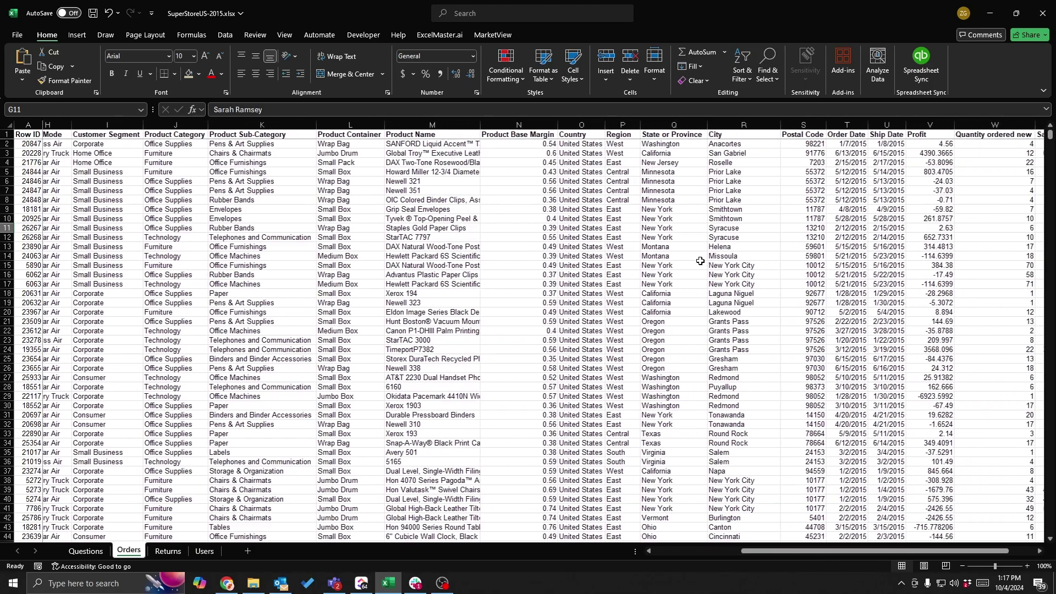
scroll(701, 260, "right", 5)
left_click(769, 125)
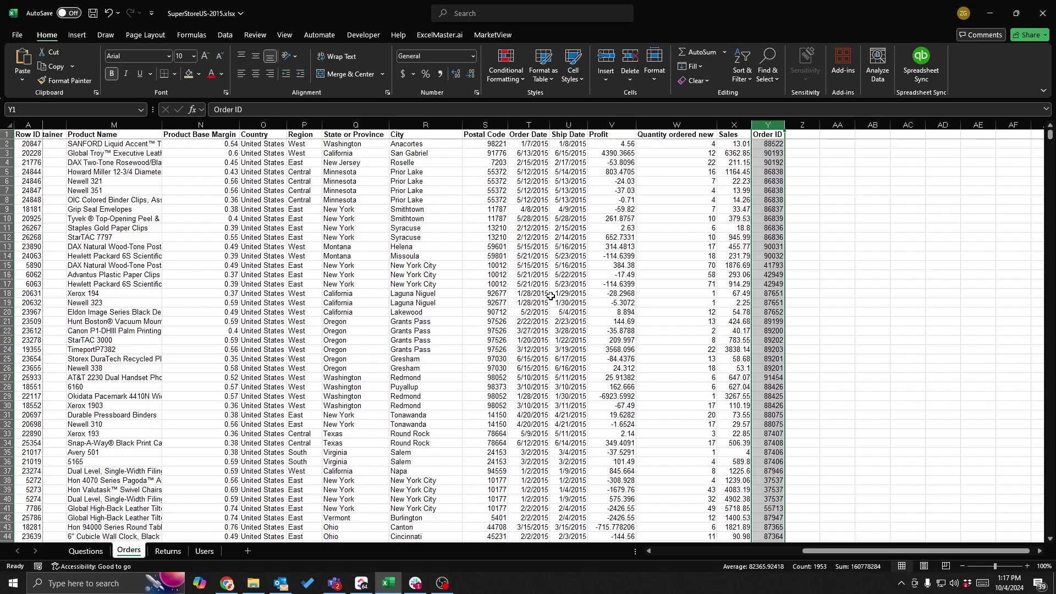
Compare the Status column of the Returns sheet with the empty column beside Order ID in the Orders sheet
left_click(801, 156)
left_click(799, 144)
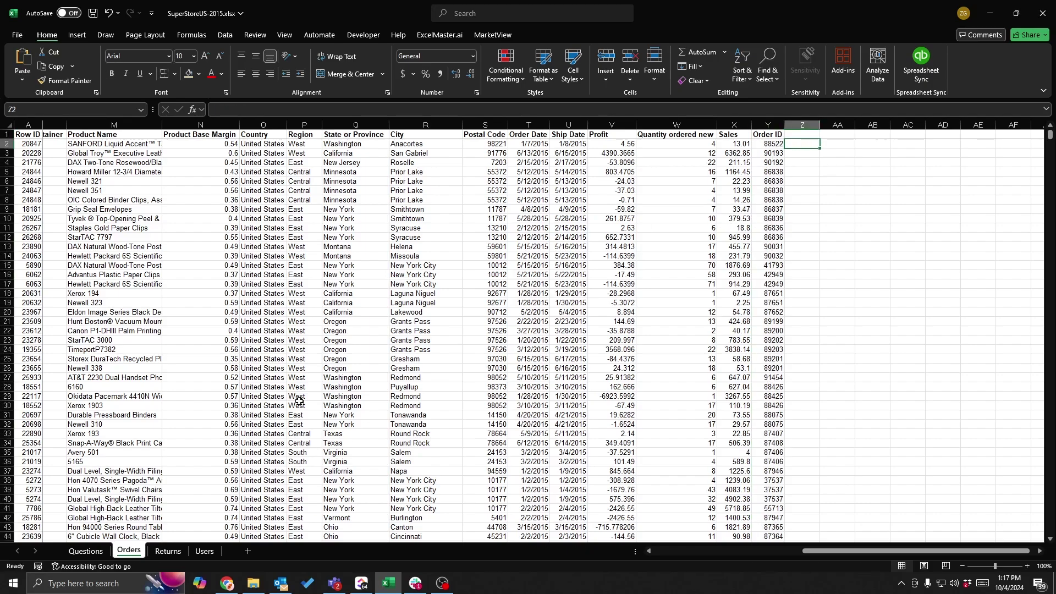
left_click(167, 550)
left_click(112, 127)
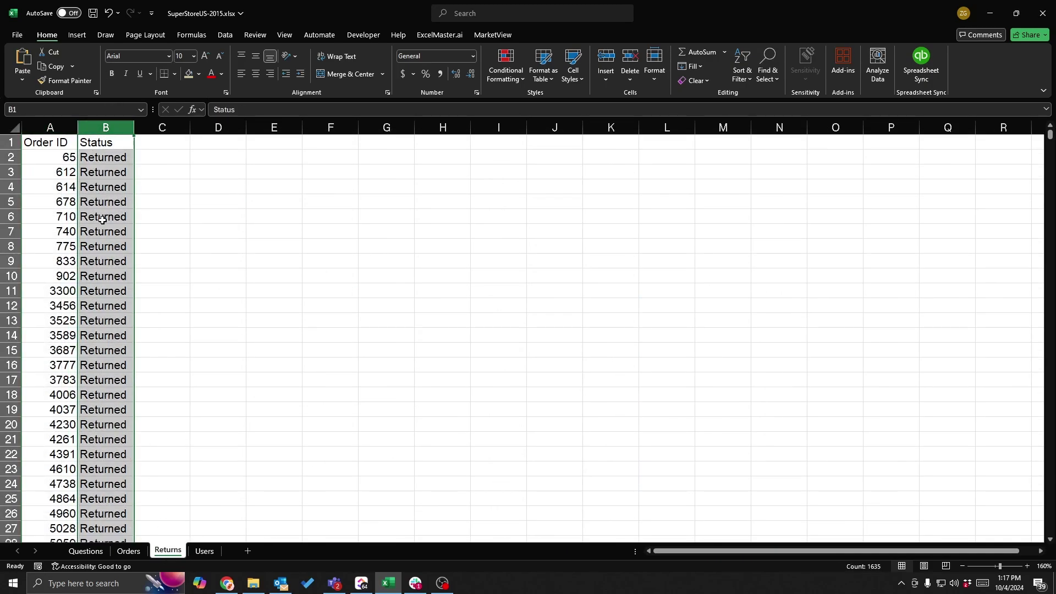
left_click(130, 552)
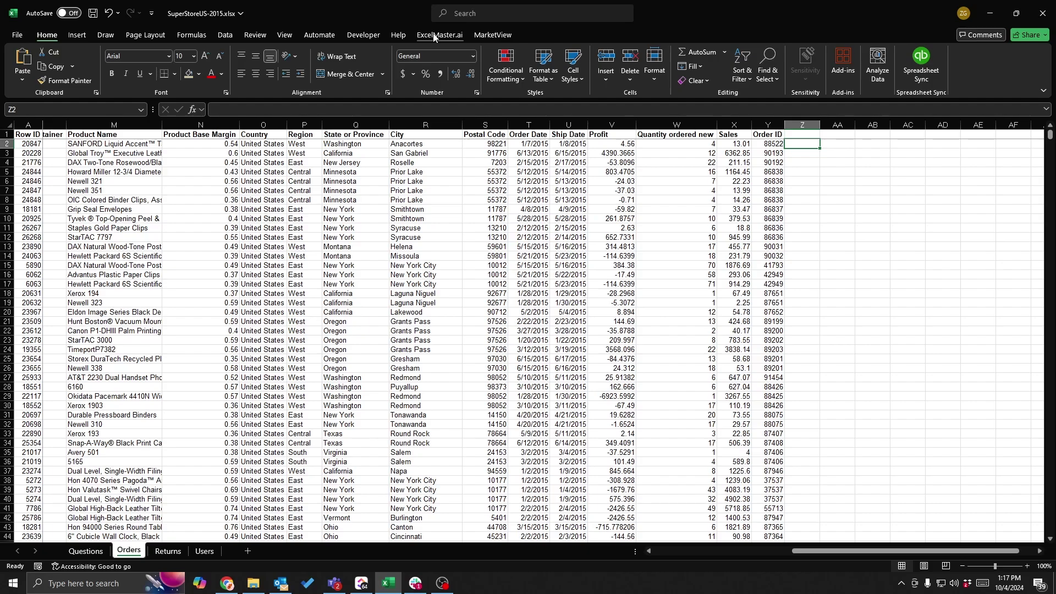
left_click(168, 551)
left_click(135, 552)
Start the ExcelMaster.ai assistant and choose the Code Generation Assistant (VBA, PowerQuery, OfficeScript)
left_click(440, 35)
left_click(25, 66)
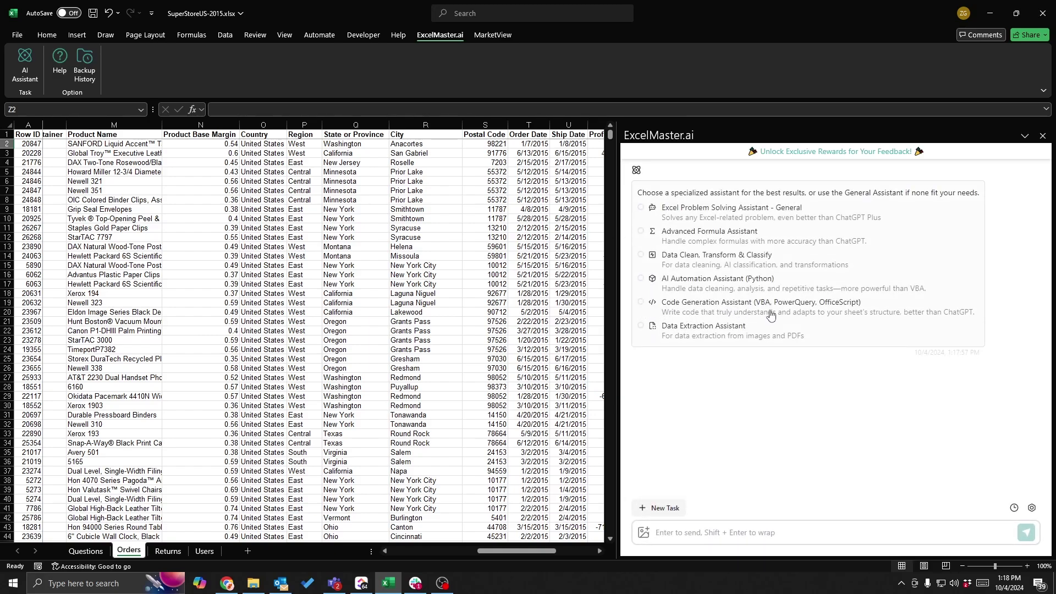
left_click(642, 304)
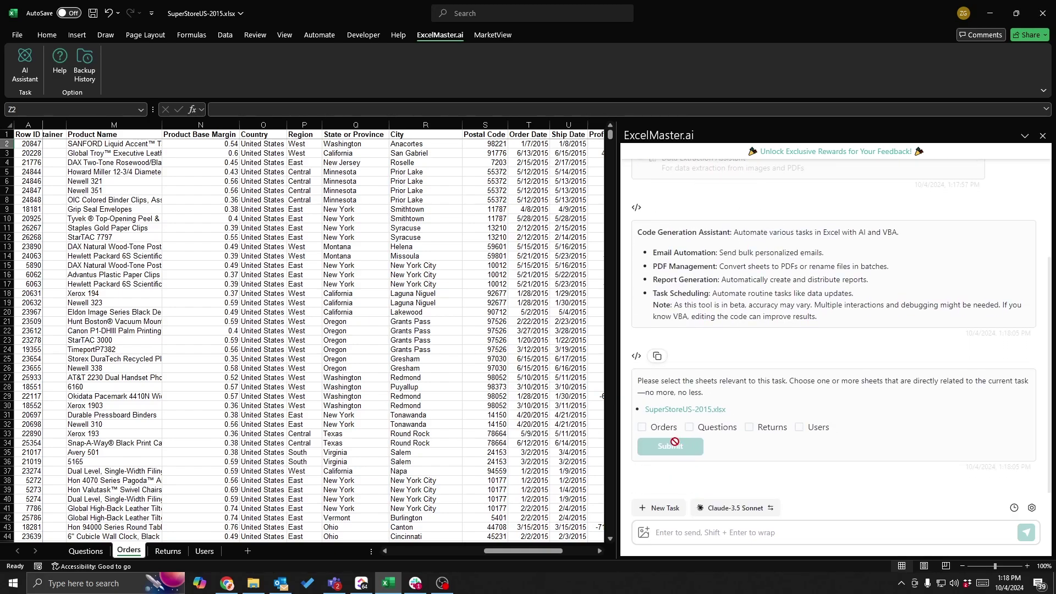
Submit the Orders and Returns sheets as the ones relevant to the assistant's task
left_click(644, 431)
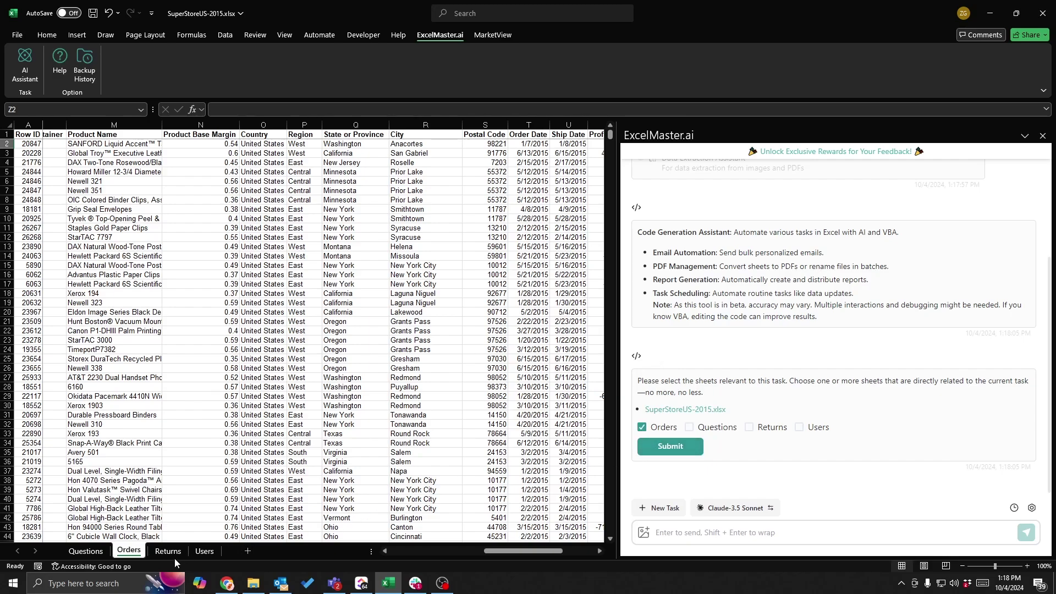
left_click(753, 430)
left_click(680, 450)
key("Return")
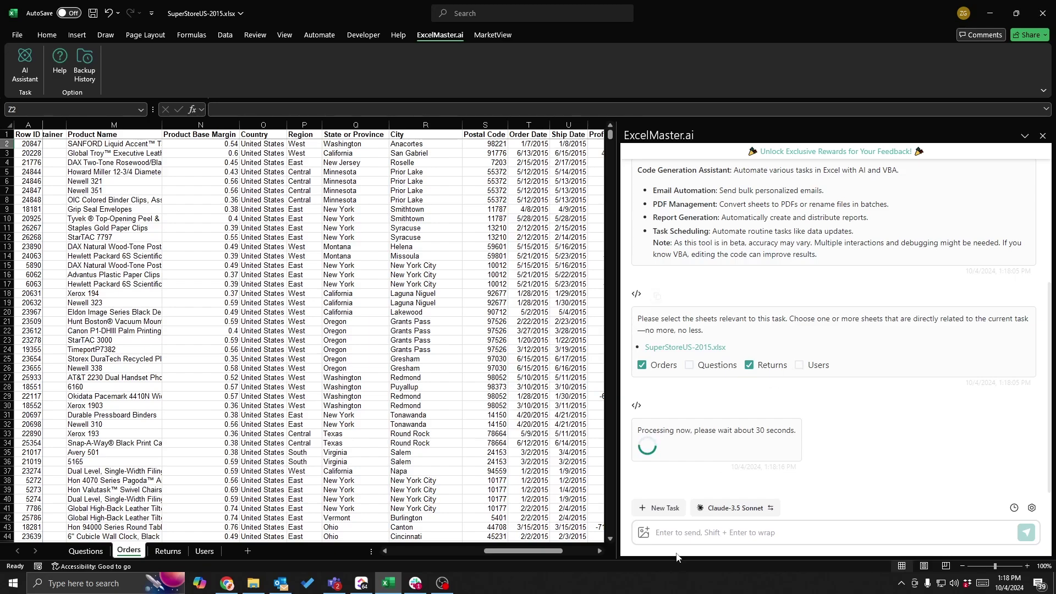
Send the assistant the request "Can you give me the Total Sales of all the Product Names that were returned?"
left_click(690, 530)
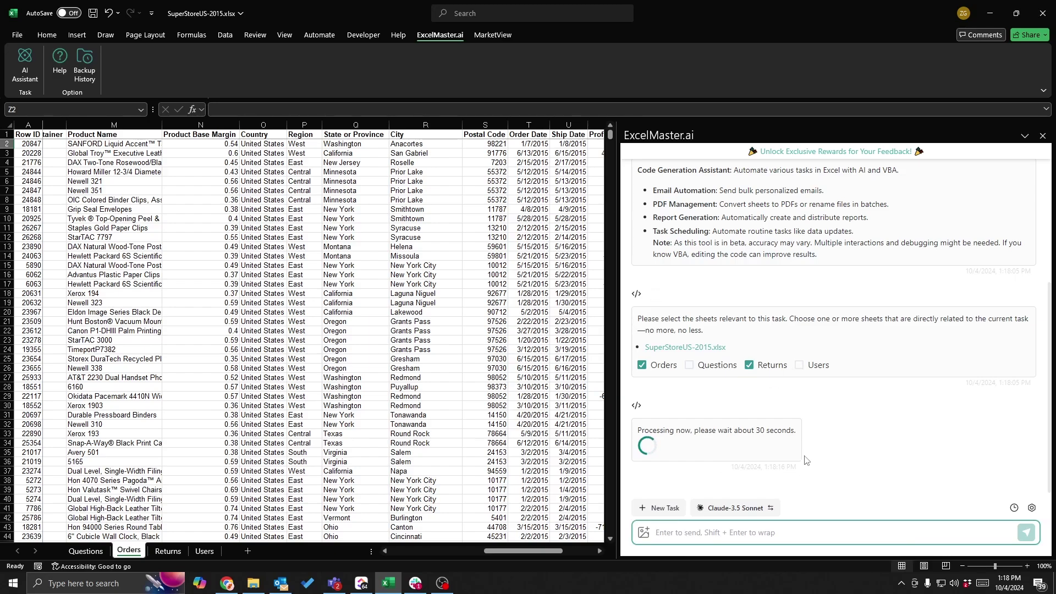
left_click(85, 551)
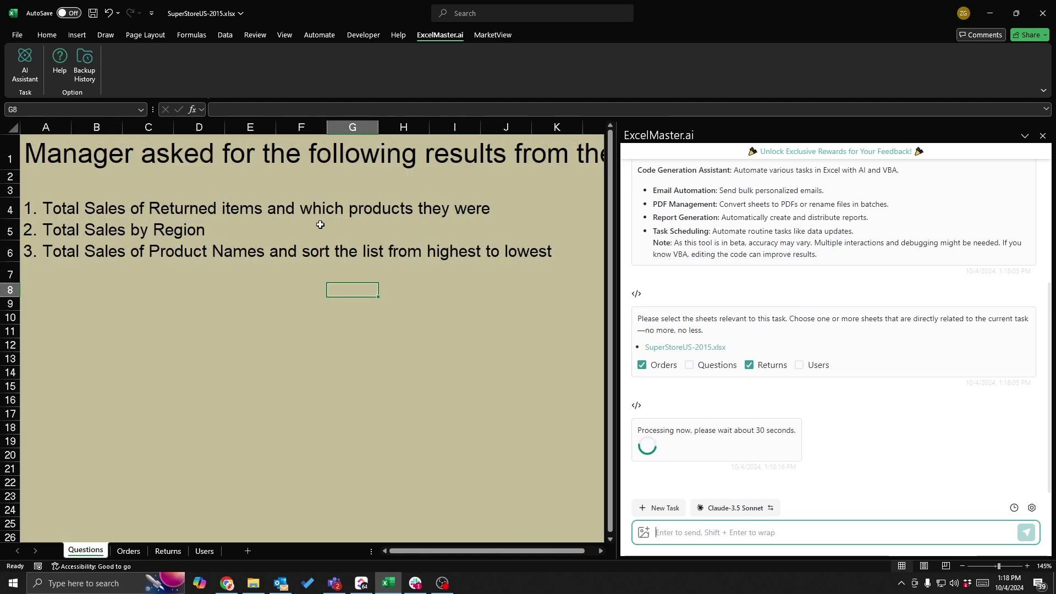
left_click(130, 551)
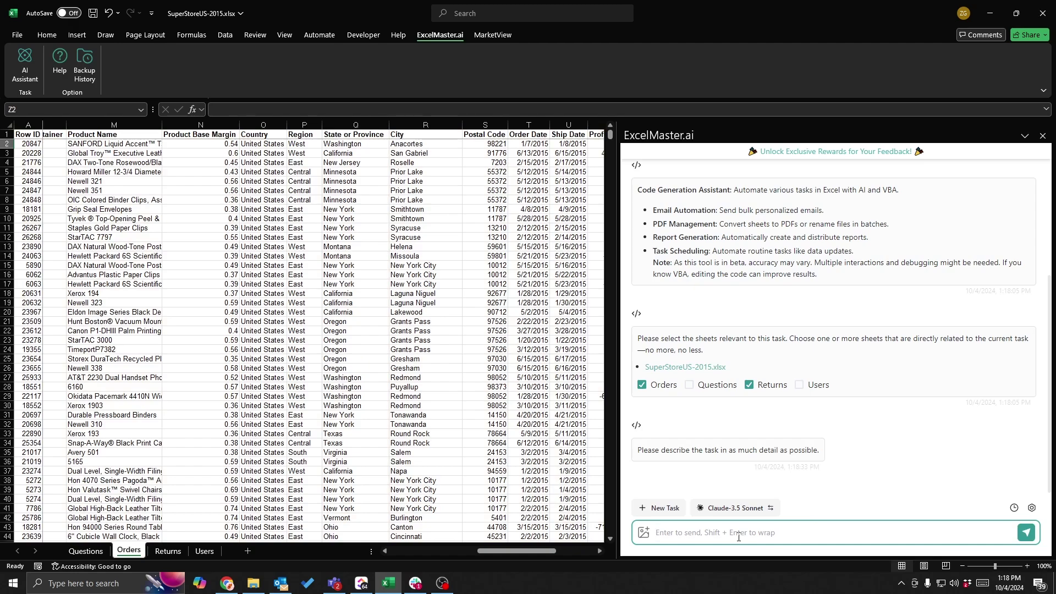
type("Can you give me")
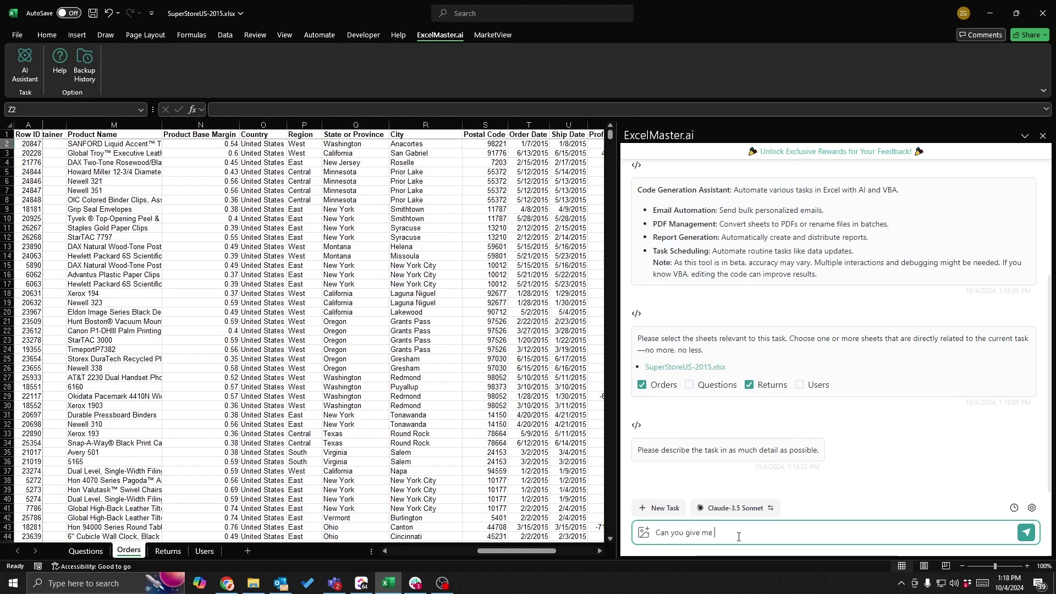
type(" the tot")
type("Tot")
type("al Sales")
scroll(509, 231, "right", 5)
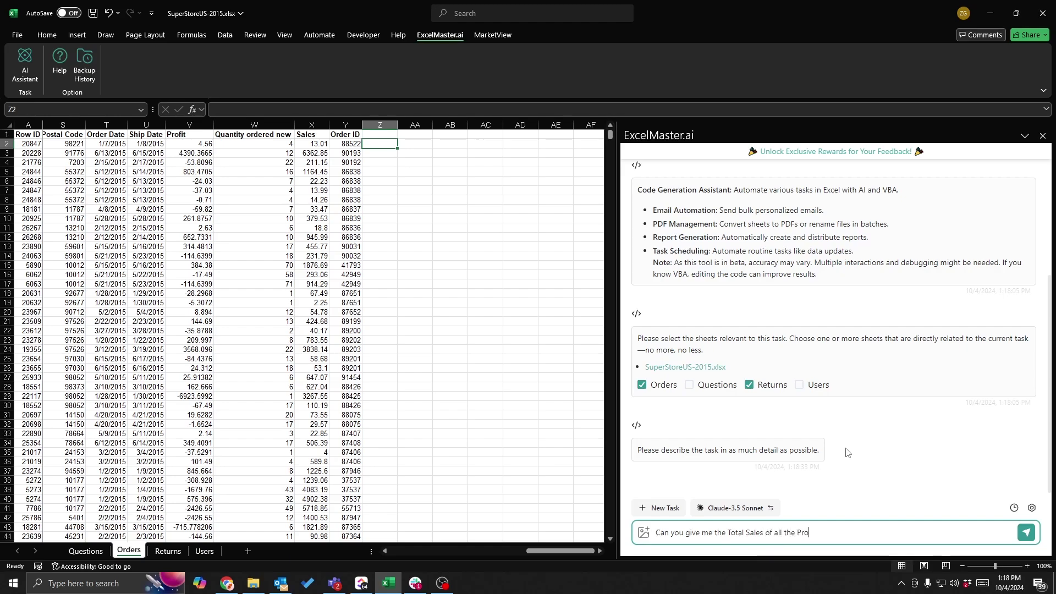
scroll(100, 136, "left", 6)
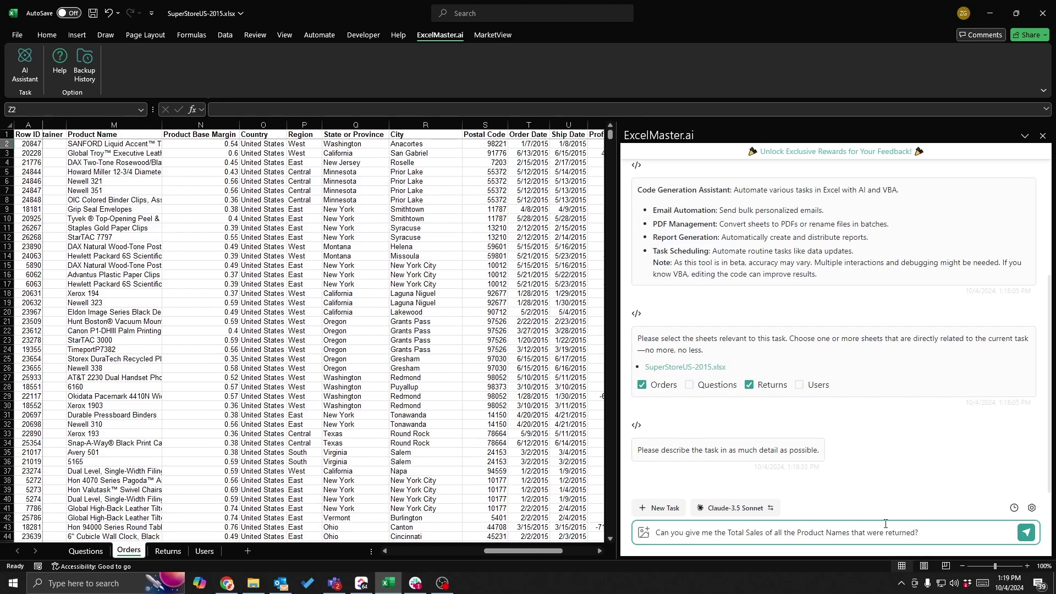
key("Return")
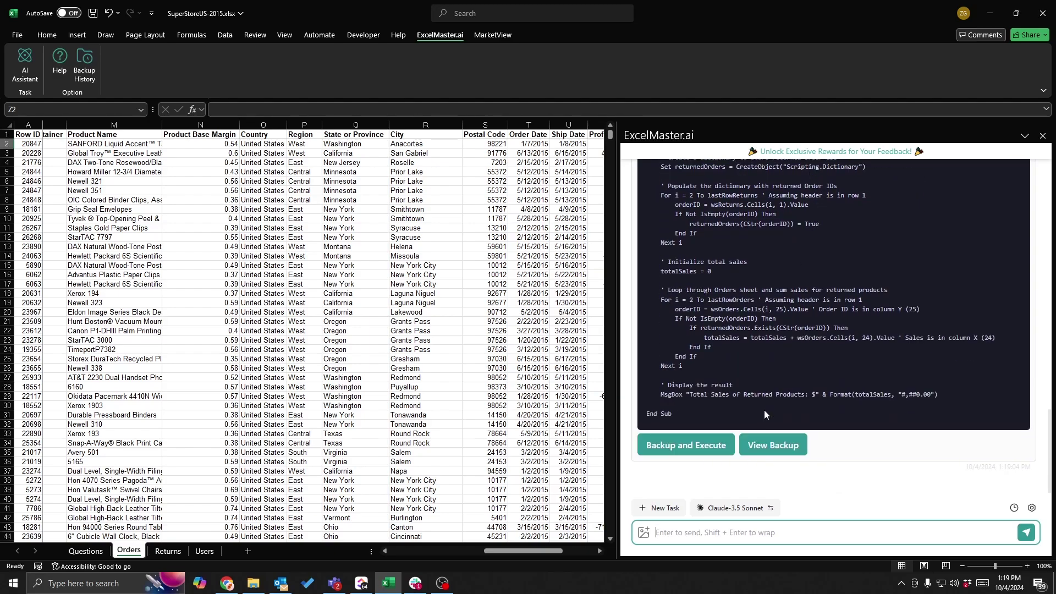
Review the generated VBA code for returned product sales, back up the workbook and execute the code, accepting the dialogs
scroll(766, 397, "up", 10)
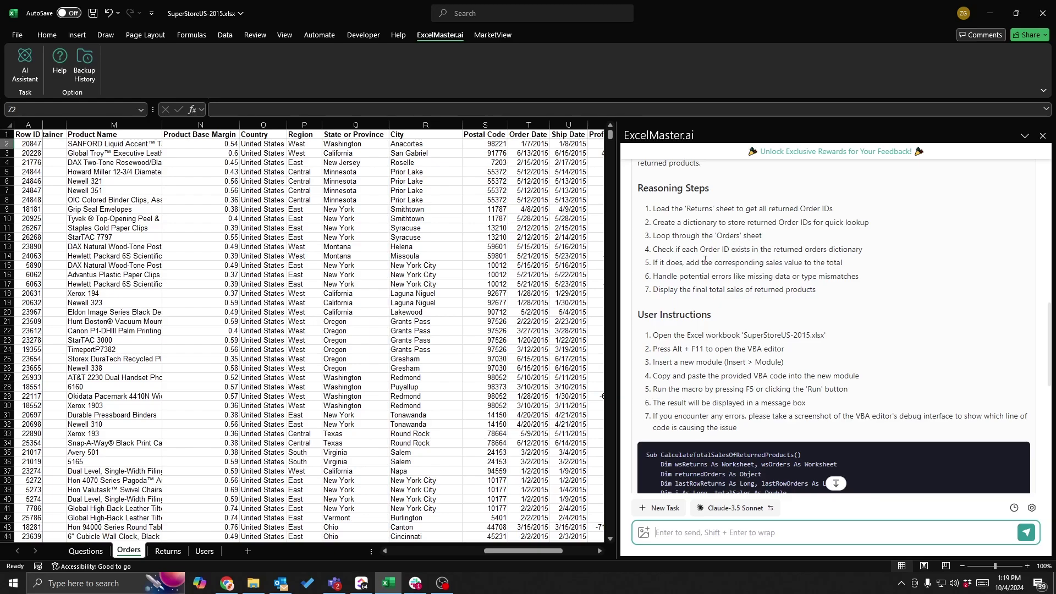
scroll(732, 306, "down", 3)
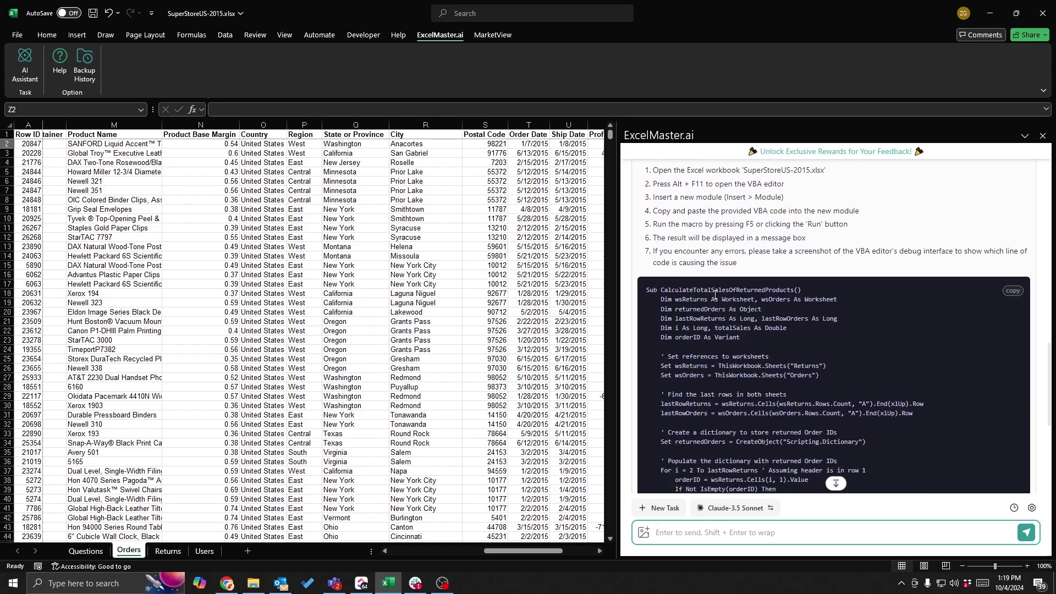
scroll(715, 297, "up", 3)
scroll(737, 341, "down", 6)
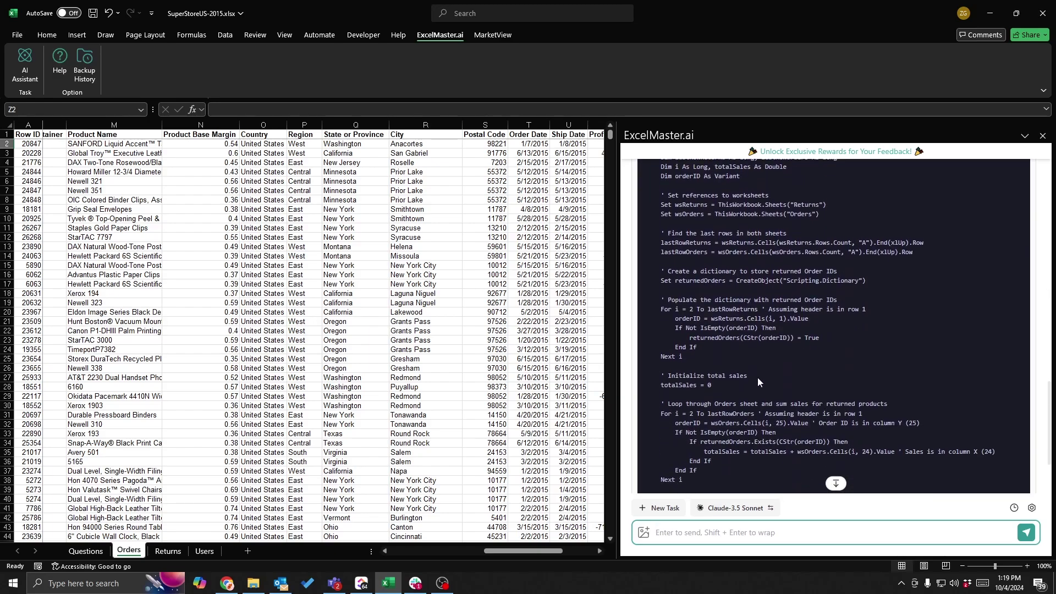
scroll(758, 377, "down", 2)
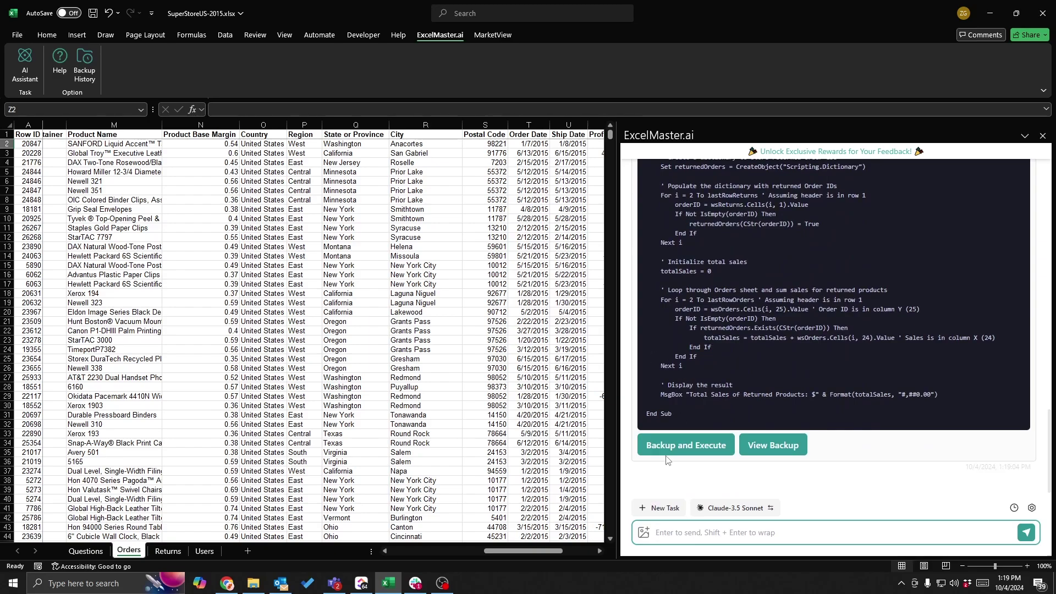
left_click(680, 446)
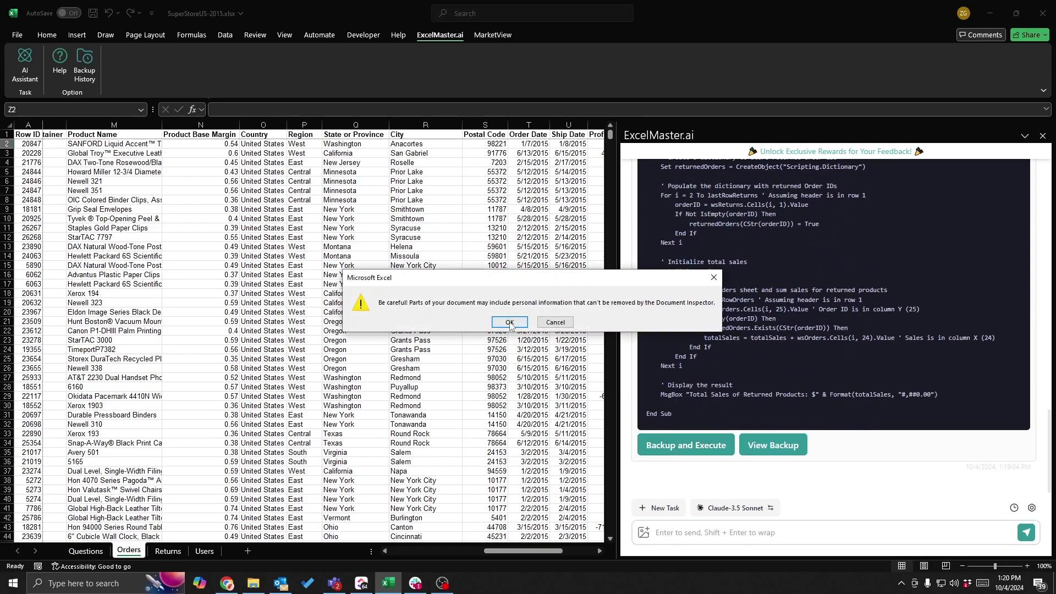
left_click(510, 322)
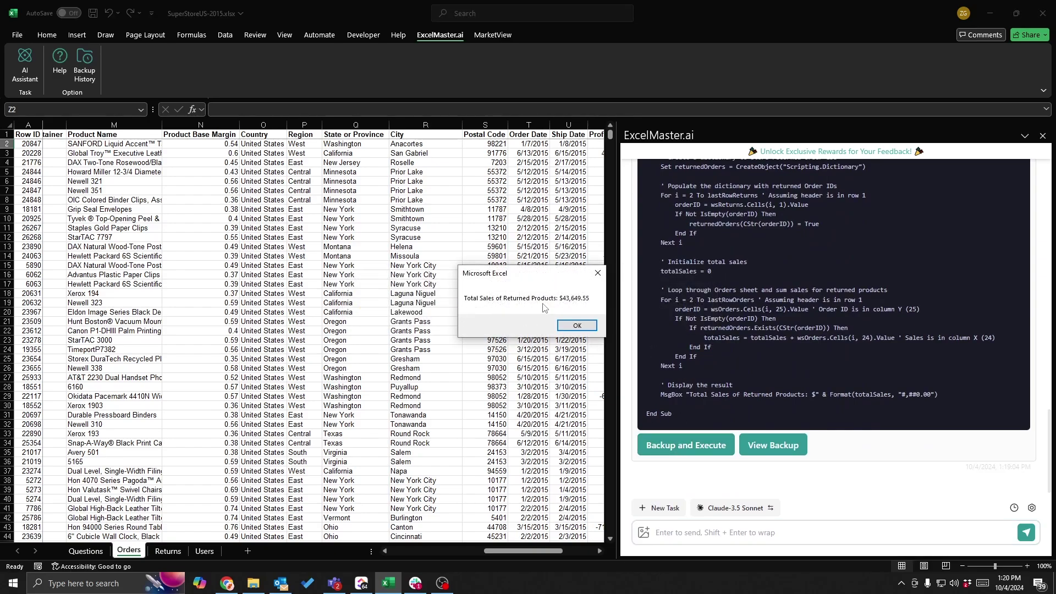
left_click(578, 326)
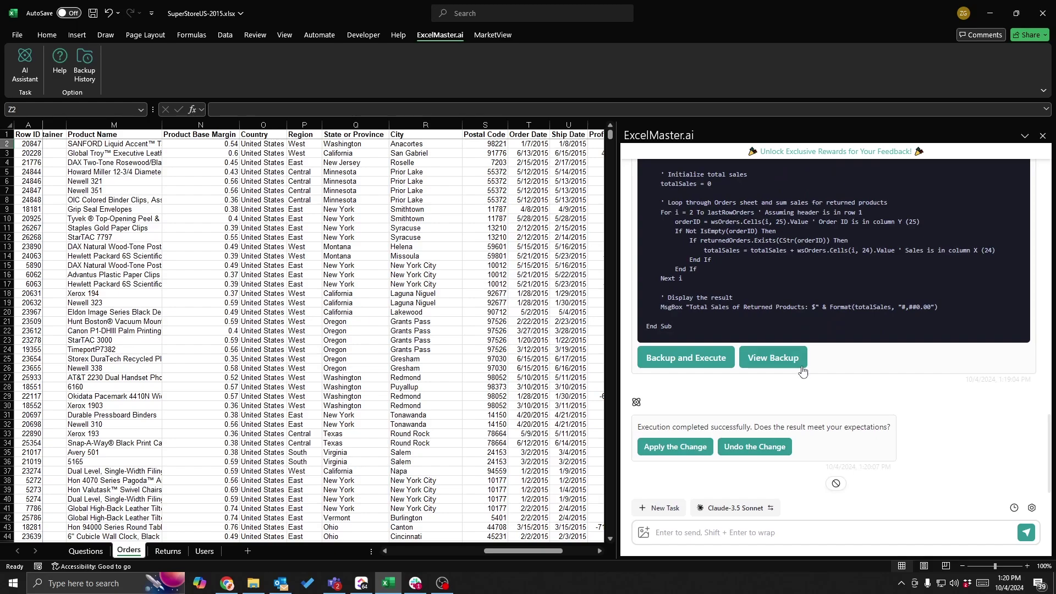
Look at the Order ID and Status columns in the Returns sheet, narrowing the assistant pane to widen the worksheet
scroll(413, 366, "right", 5)
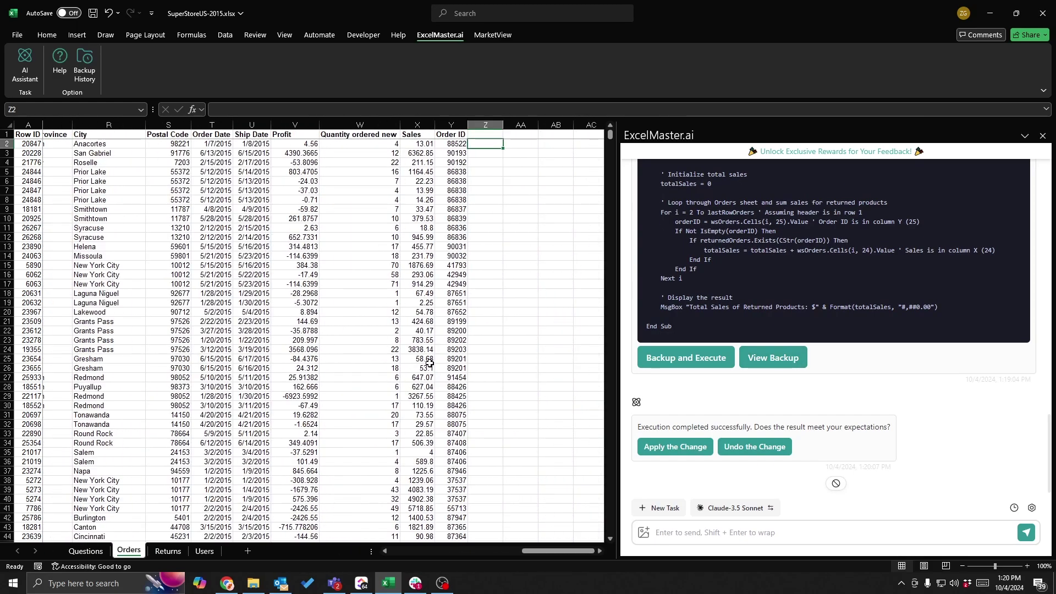
left_click(176, 551)
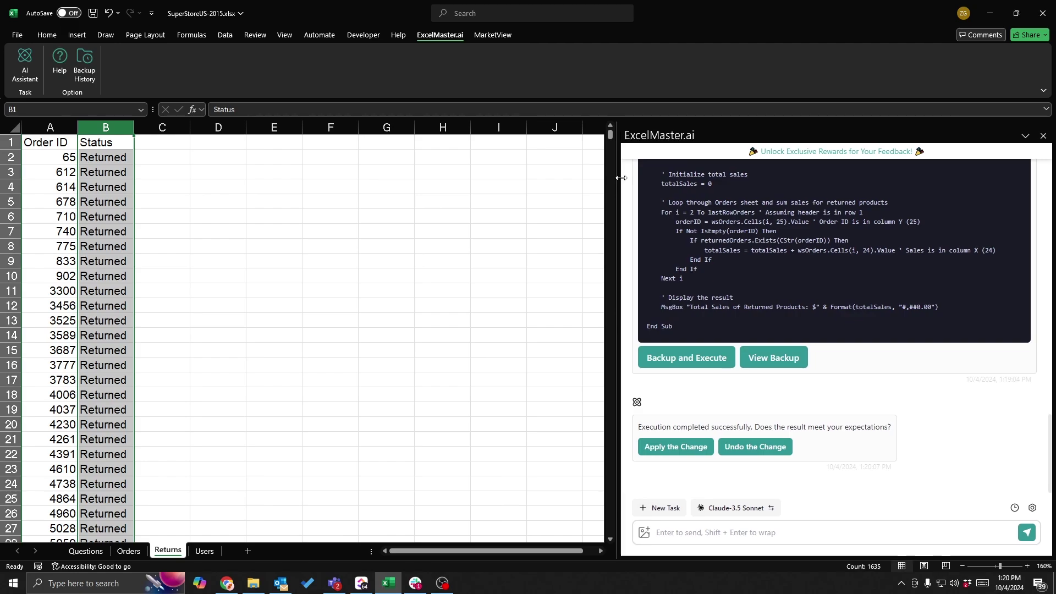
left_click_drag(617, 176, 781, 209)
left_click(159, 163)
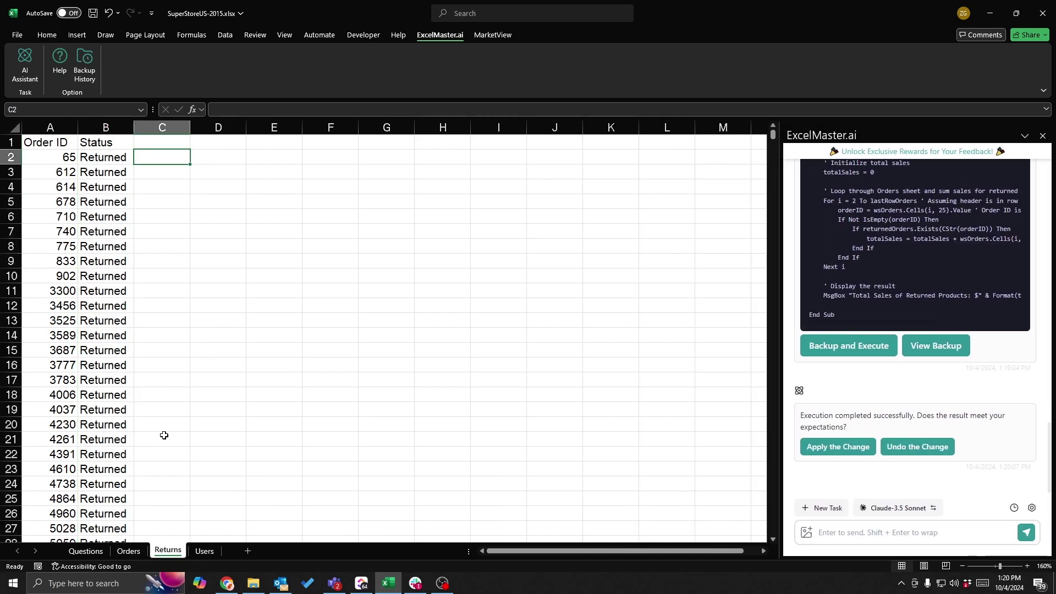
In Orders cell Z2, enter =XLOOKUP(Y2,Returns!A:A,Returns!B:B) to look up the return status of each Order ID
left_click(130, 550)
left_click(483, 153)
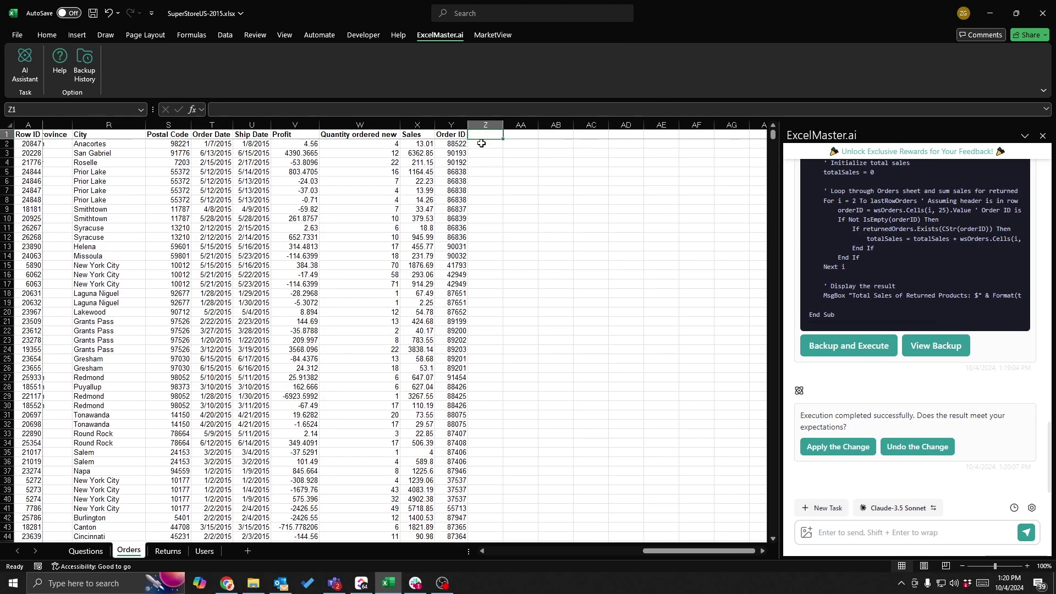
left_click(481, 144)
type("=xlook")
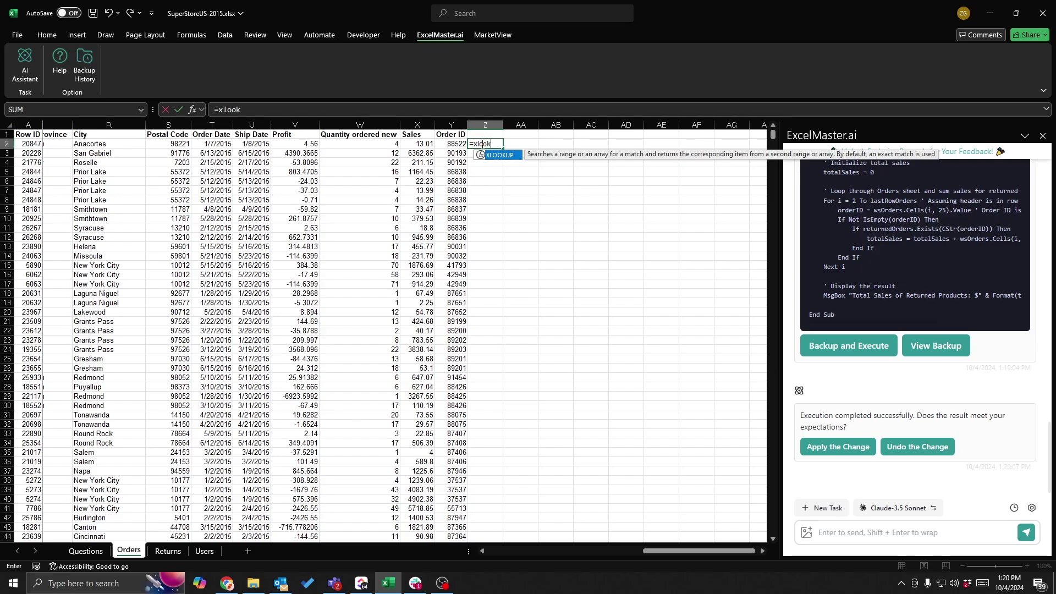
type("up(")
left_click(454, 147)
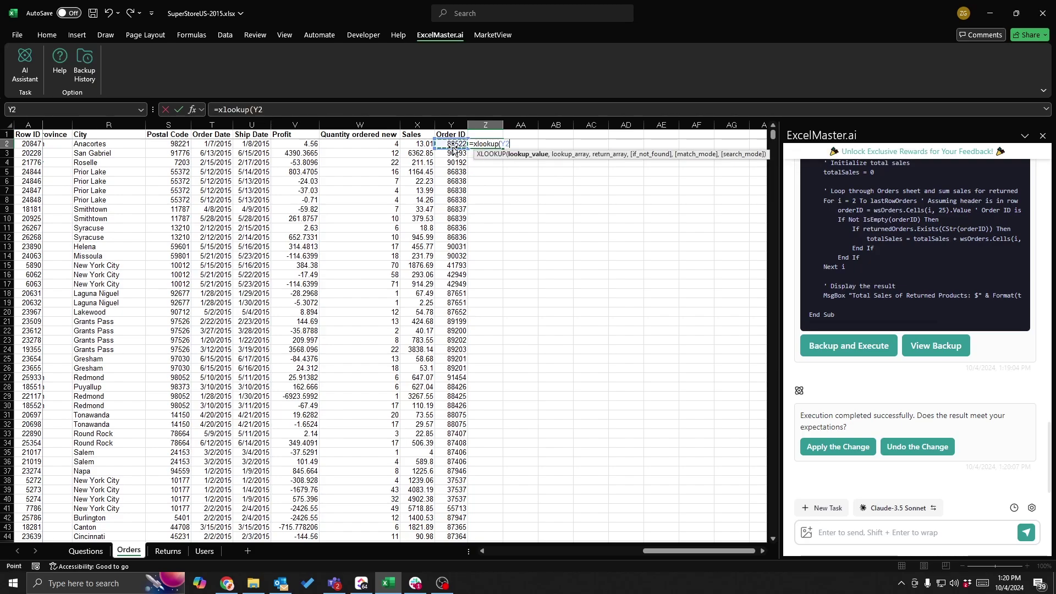
type(",")
left_click(168, 551)
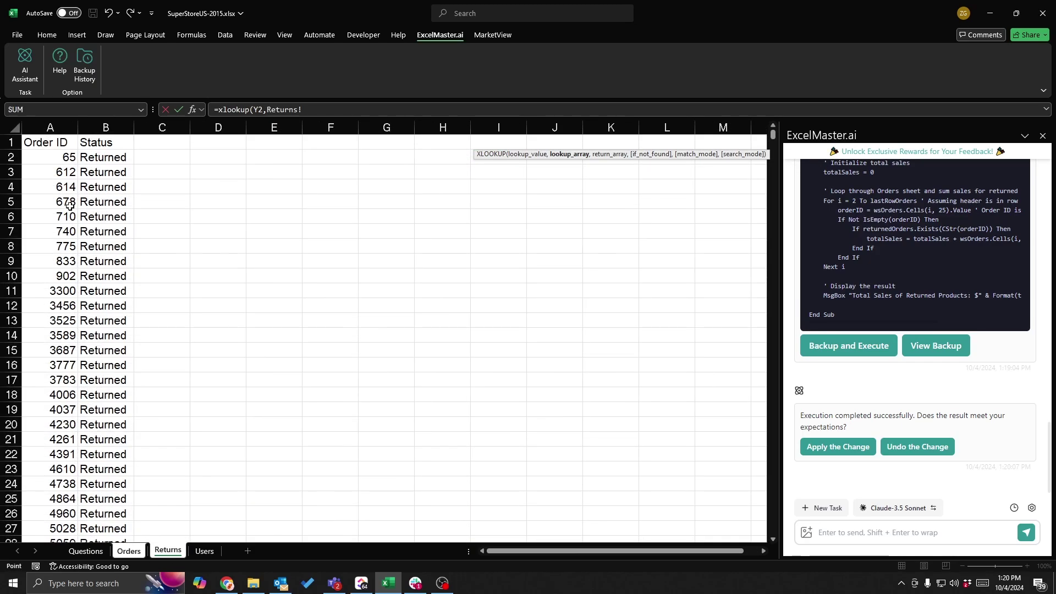
left_click(63, 129)
type(",")
left_click(102, 157)
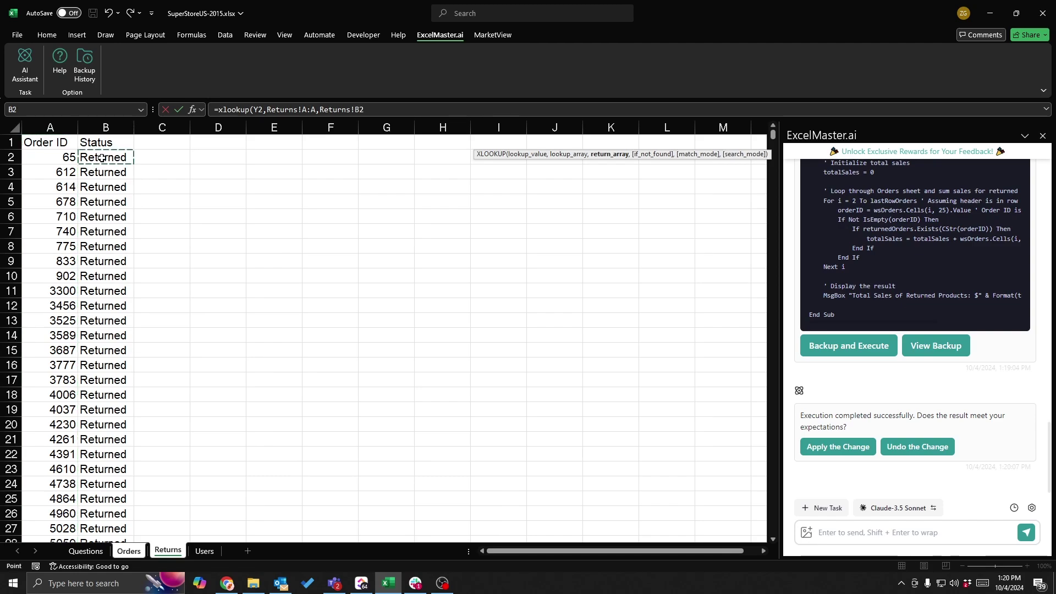
left_click(104, 127)
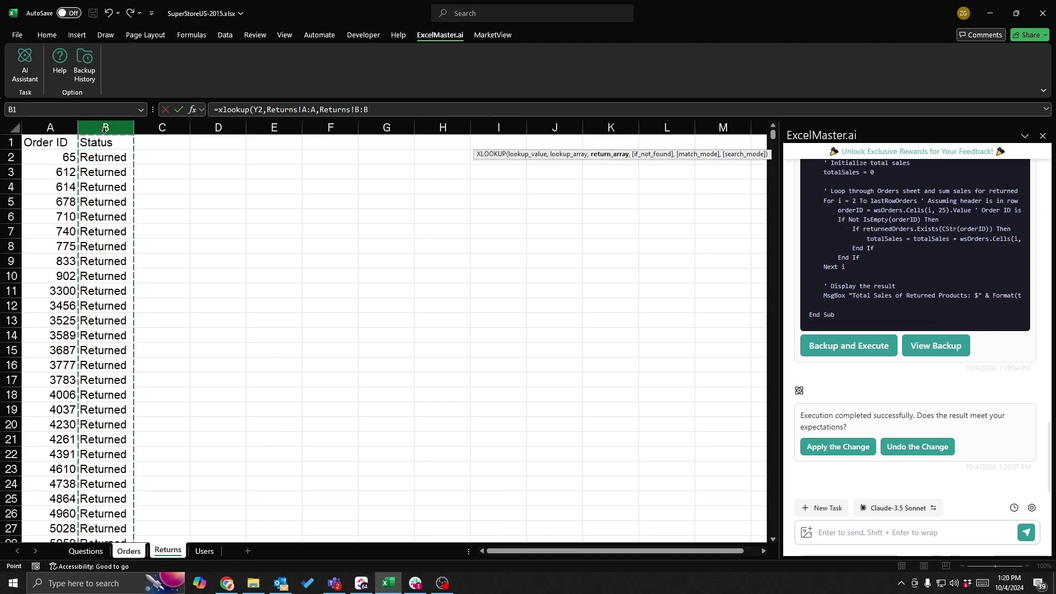
key("Return")
Fill the XLOOKUP formula down column Z of the Orders sheet and enter the column header Check
key("Up")
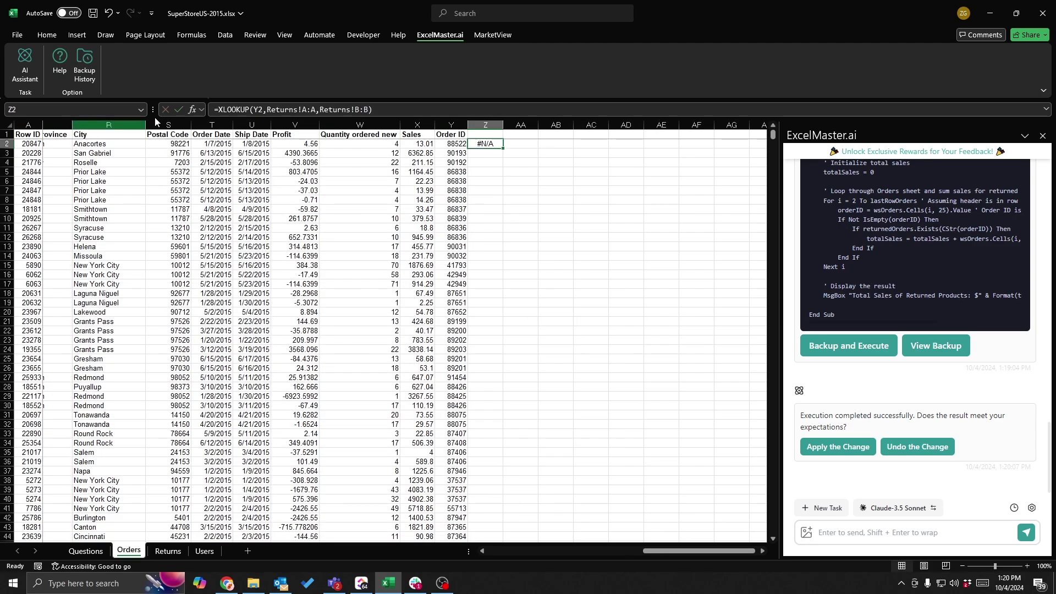
double_click(504, 150)
left_click(497, 134)
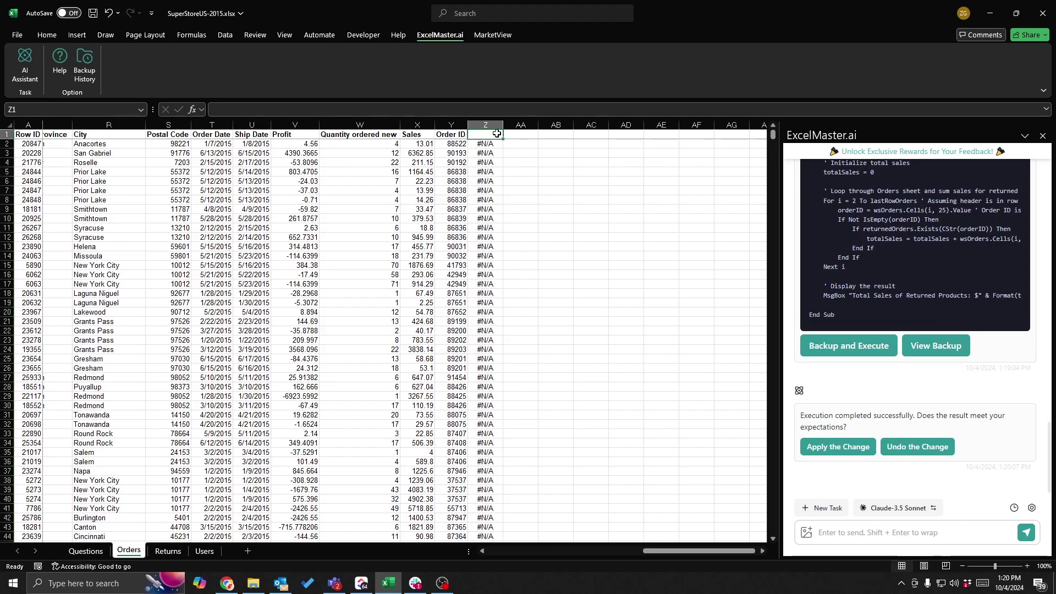
type("Check")
key("ctrl+Return")
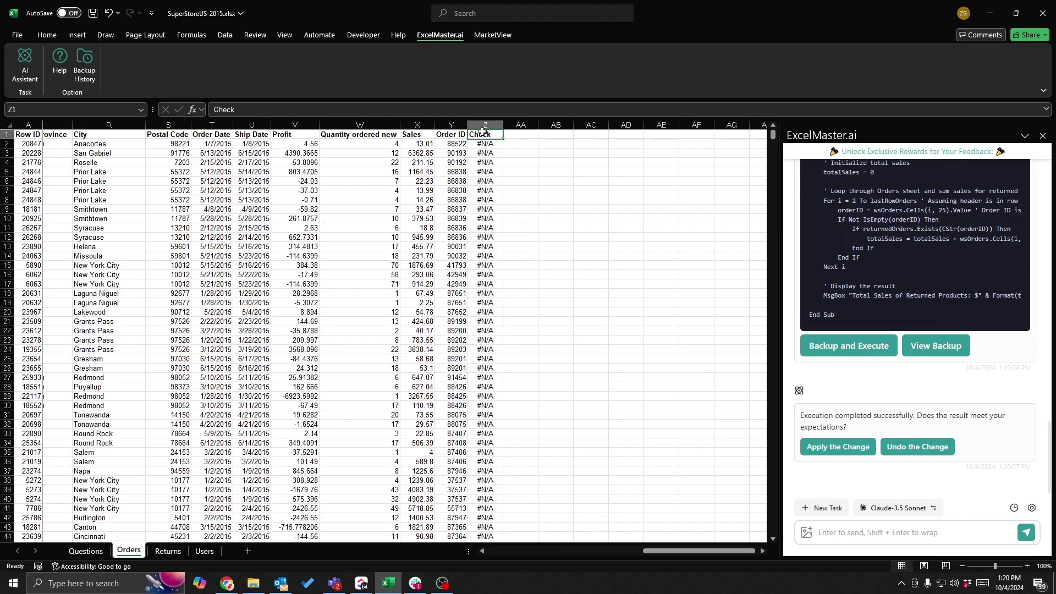
Filter the Orders data to Returned in the Check column and select the visible Sales values to read their sum
left_click(226, 34)
left_click(564, 63)
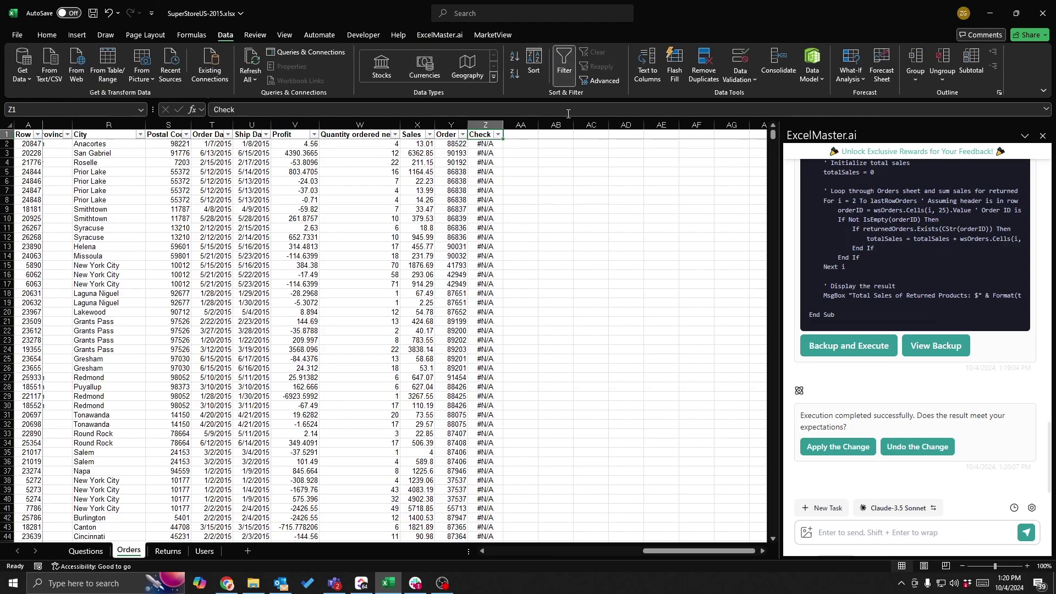
left_click(498, 134)
left_click(401, 298)
left_click(454, 378)
left_click_drag(455, 144, 437, 276)
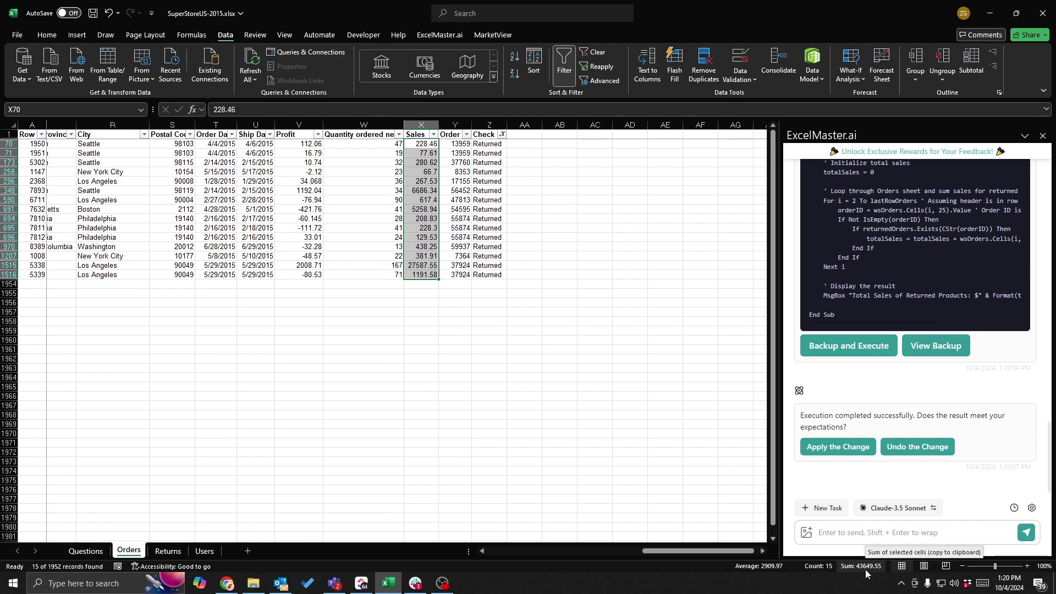
Remove the filter from the Orders data and delete the Check column
left_click(489, 125)
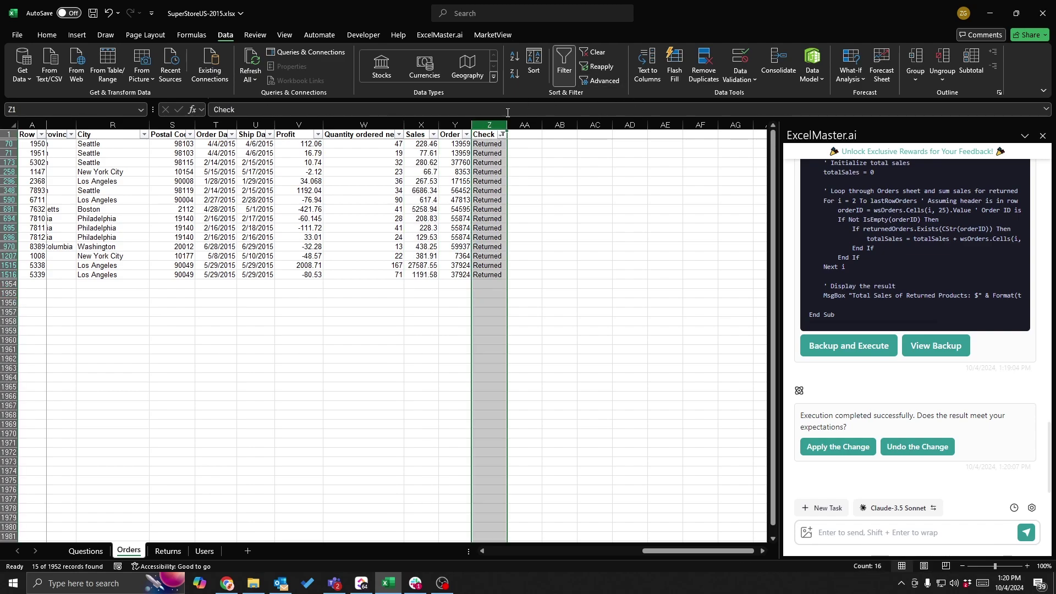
left_click(564, 73)
right_click(473, 126)
left_click(529, 250)
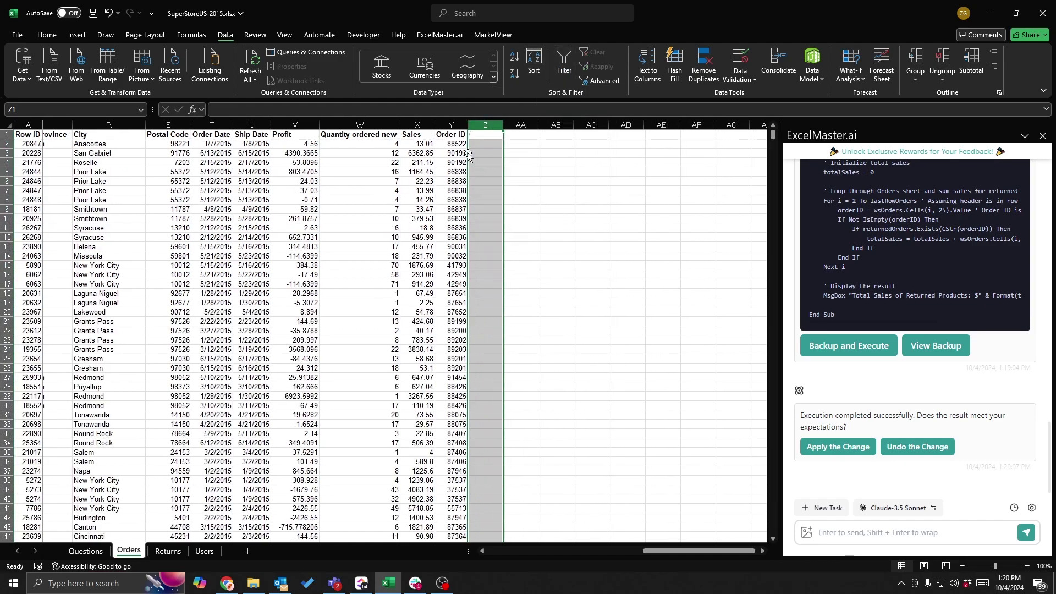
key("Left")
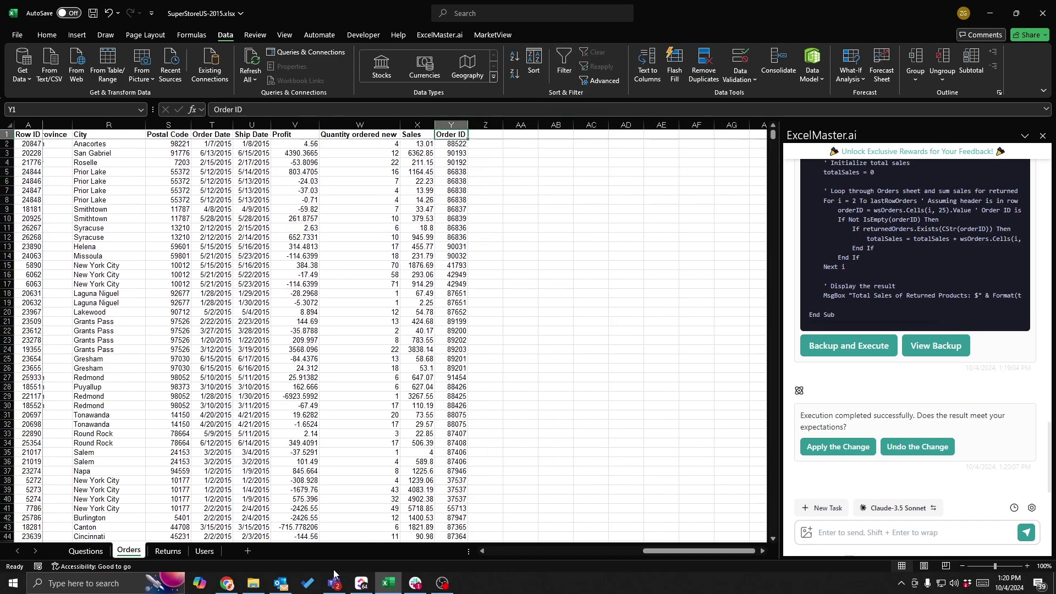
Review the assistant's reasoning steps for the returned-products total alongside the Orders sheet, and close the assistant pane
left_click(165, 551)
left_click(129, 551)
scroll(788, 259, "up", 8)
left_click_drag(780, 248, 657, 250)
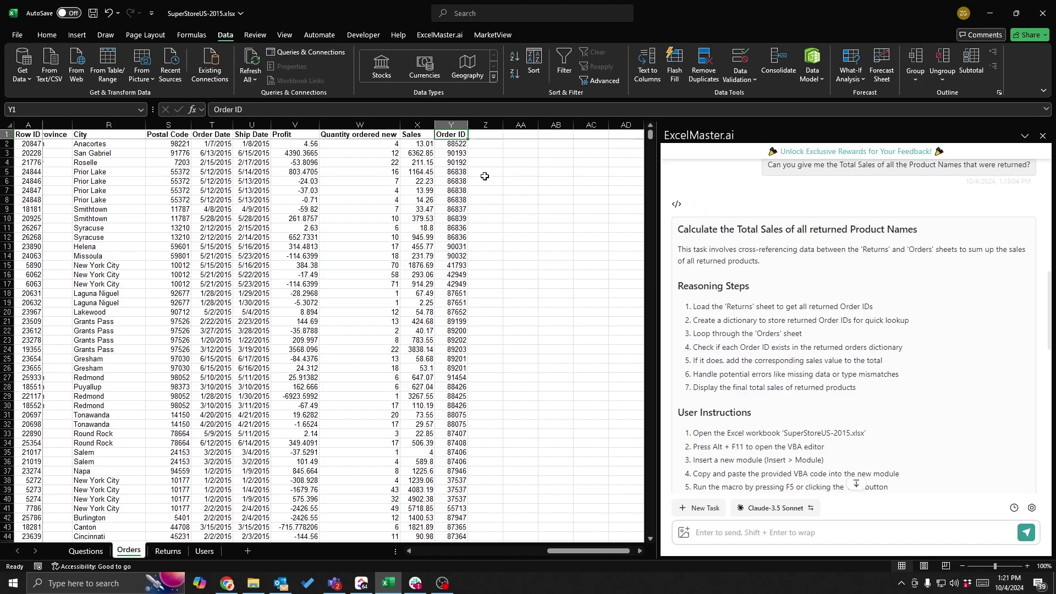
left_click_drag(482, 144, 482, 264)
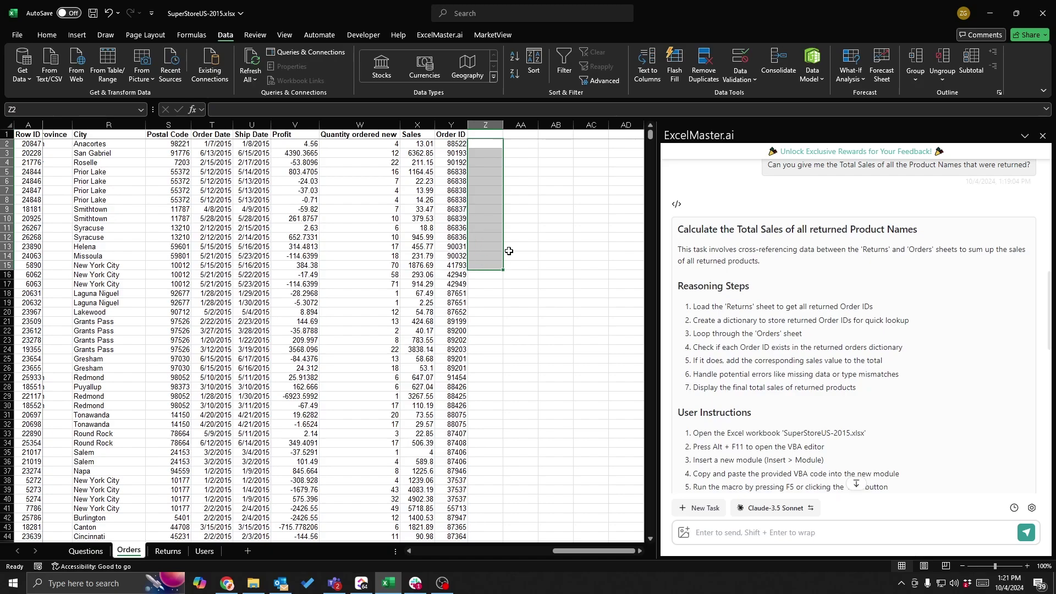
left_click(1043, 135)
left_click(528, 210)
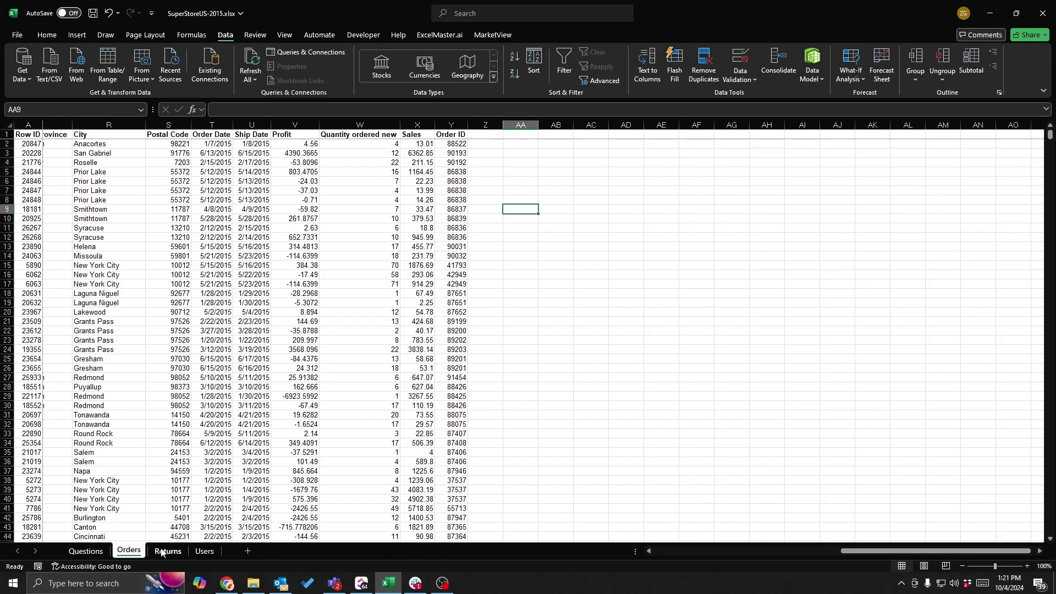
On the Questions sheet, highlight the first question across A4:K4 with a green fill
left_click(85, 551)
left_click(36, 210)
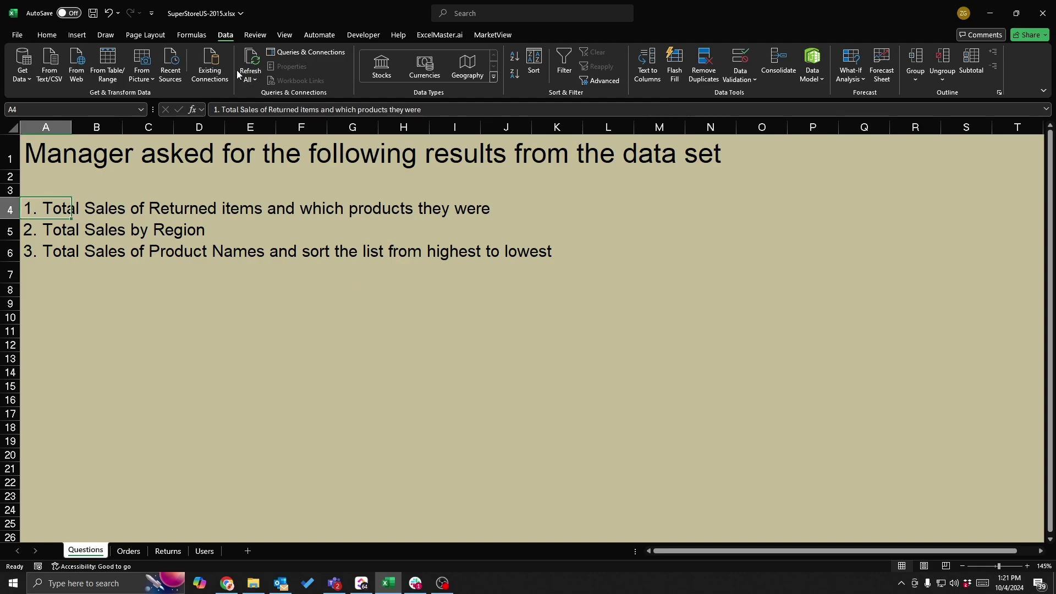
left_click(47, 34)
left_click(198, 74)
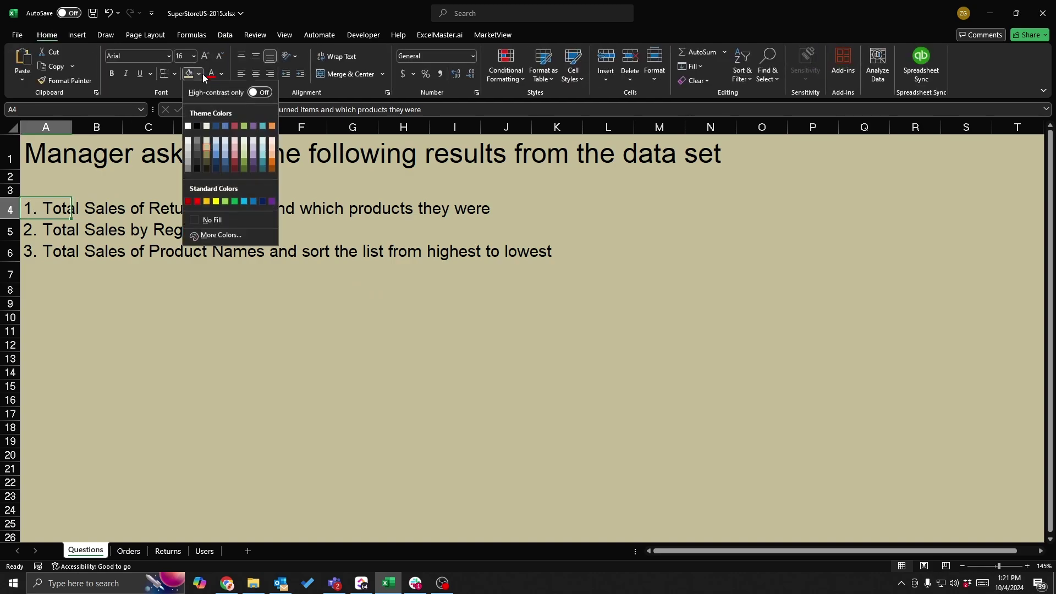
left_click(234, 201)
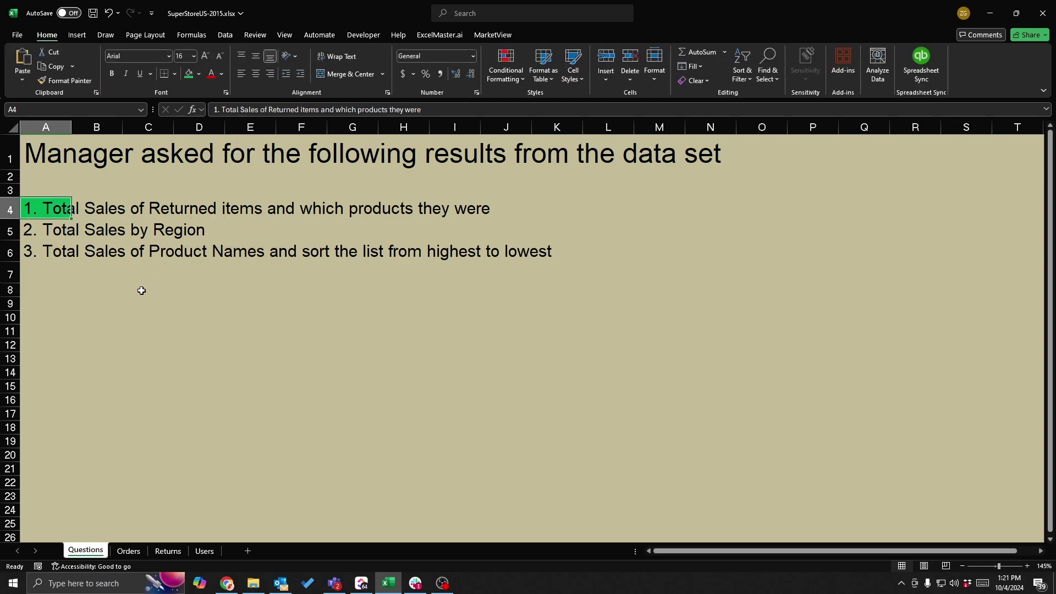
left_click_drag(33, 208, 554, 202)
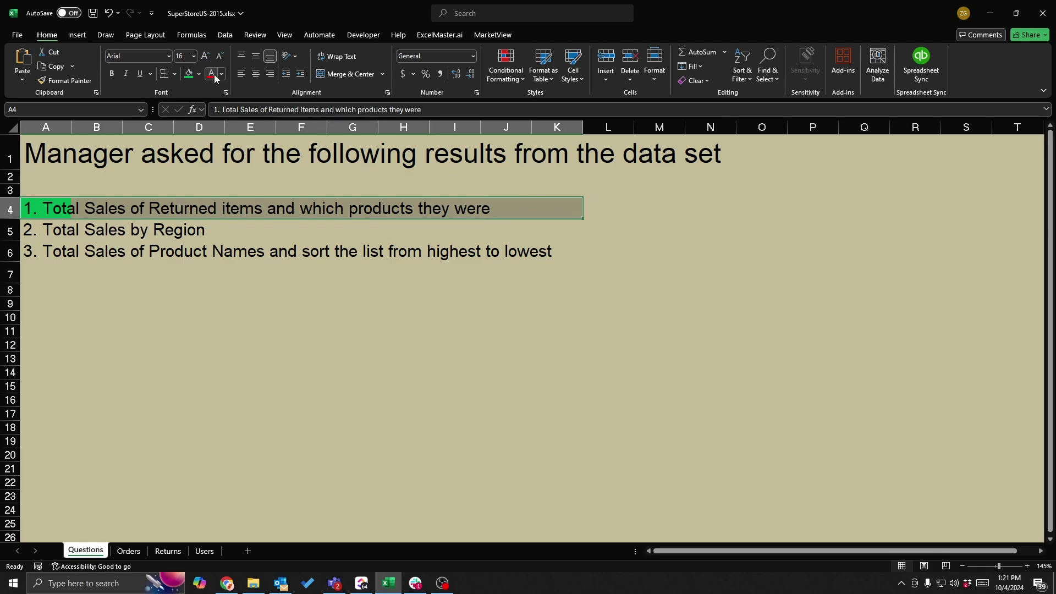
left_click(189, 74)
left_click(198, 373)
left_click(47, 232)
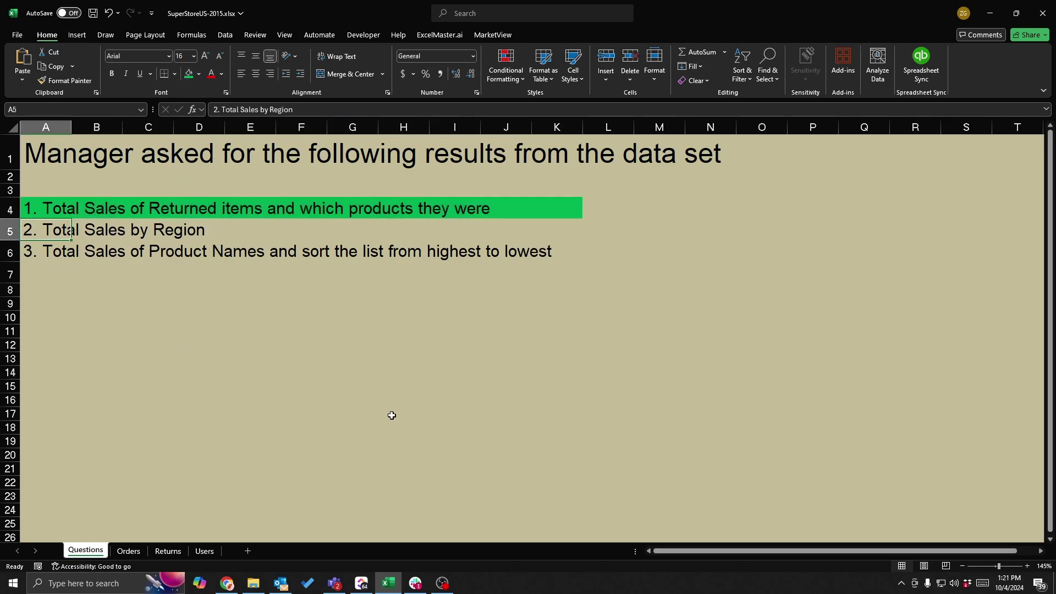
Examine the Region and Sales columns in the Orders sheet for the question on total sales by region
left_click(168, 551)
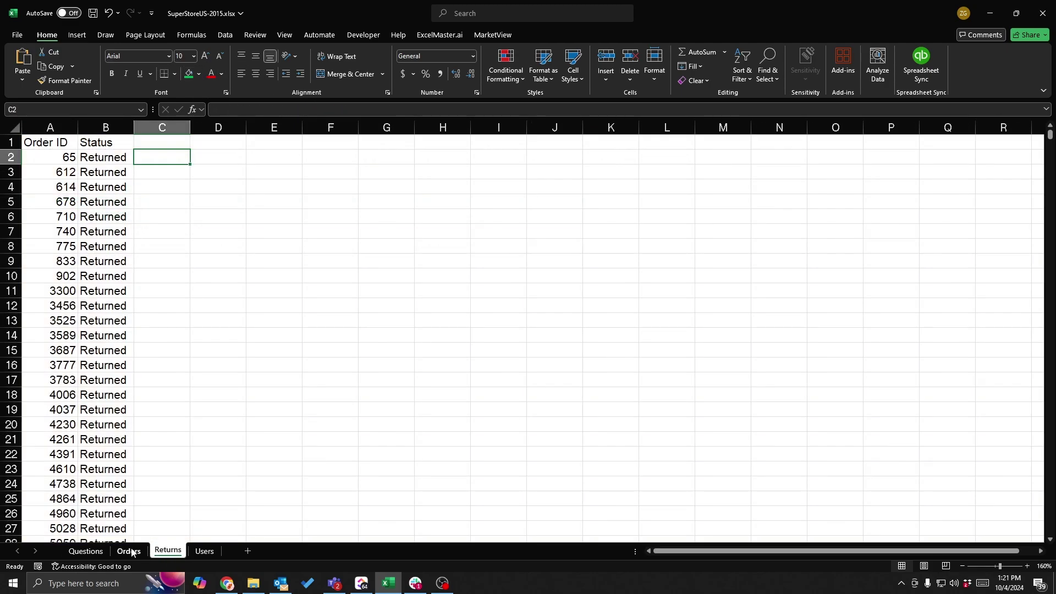
left_click(129, 551)
scroll(322, 215, "left", 5)
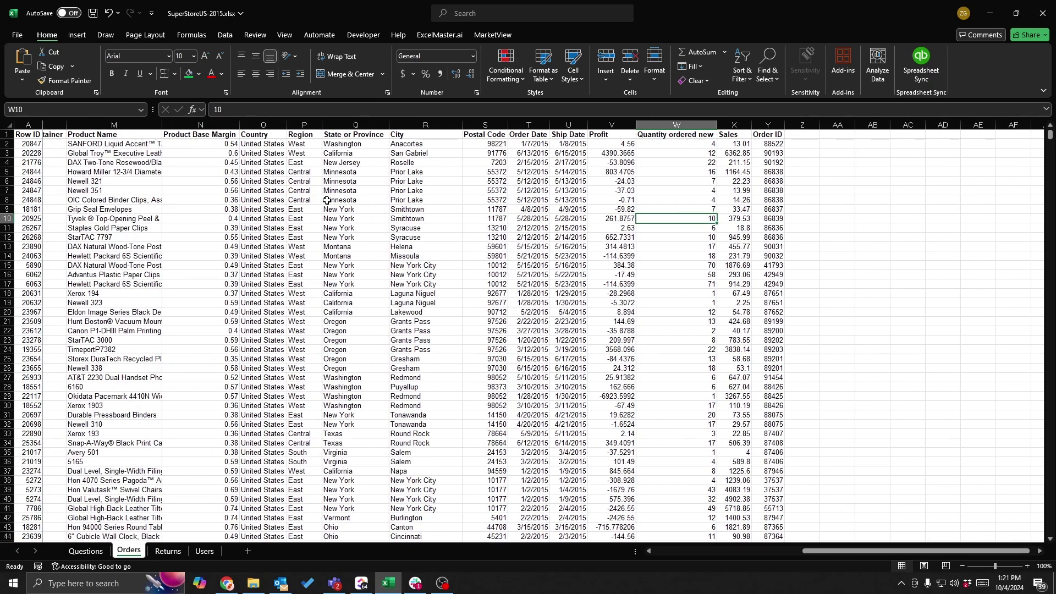
scroll(324, 200, "right", 3)
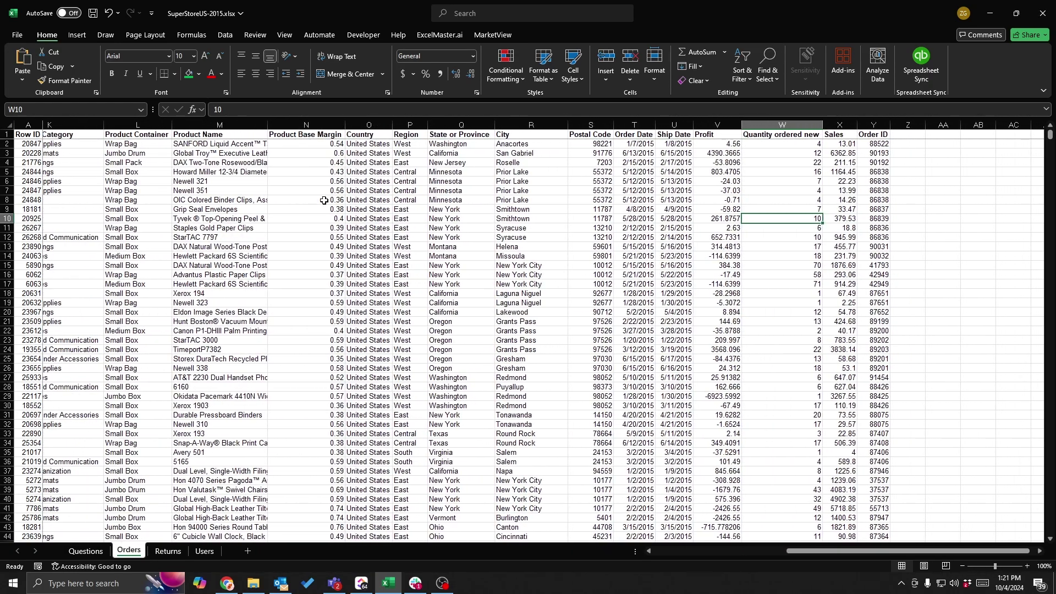
left_click(309, 122)
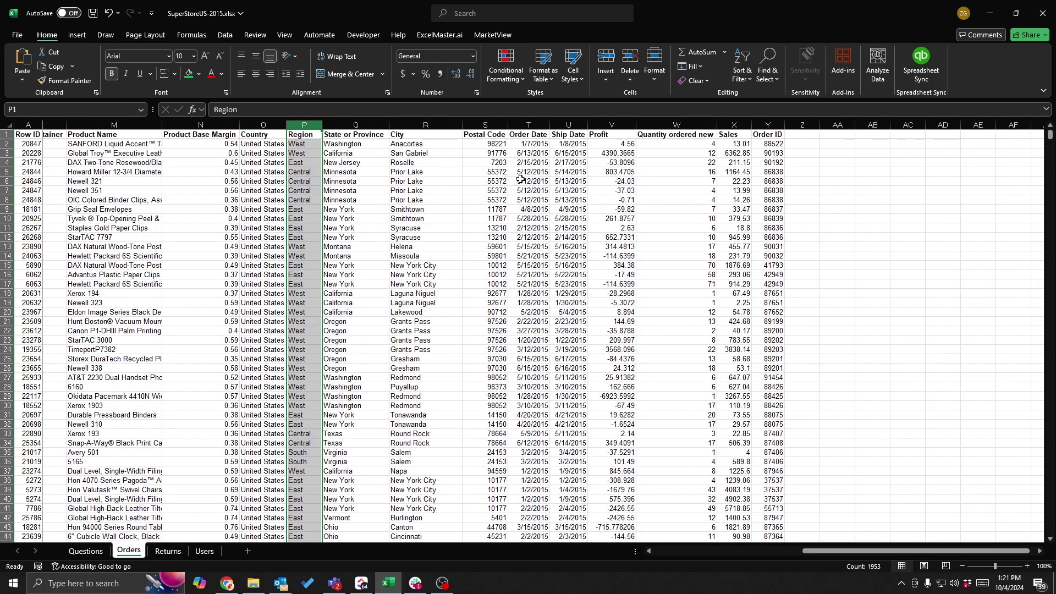
left_click(735, 125, "ctrl")
left_click(546, 247)
Reopen the ExcelMaster.ai assistant and choose the Code Generation Assistant for a new task
left_click(439, 34)
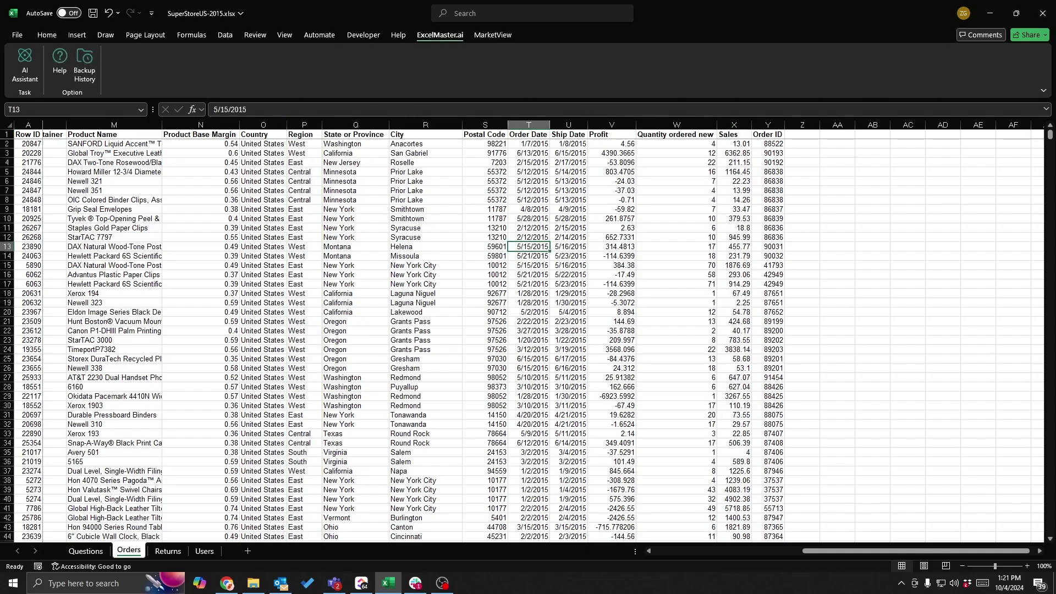
left_click(25, 65)
scroll(596, 257, "right", 3)
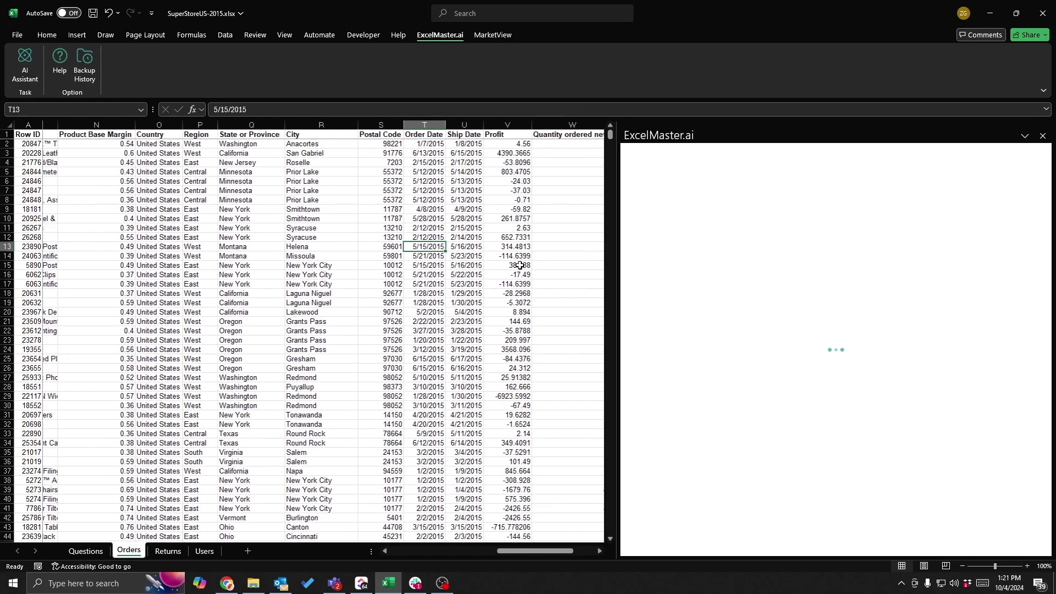
left_click(695, 316)
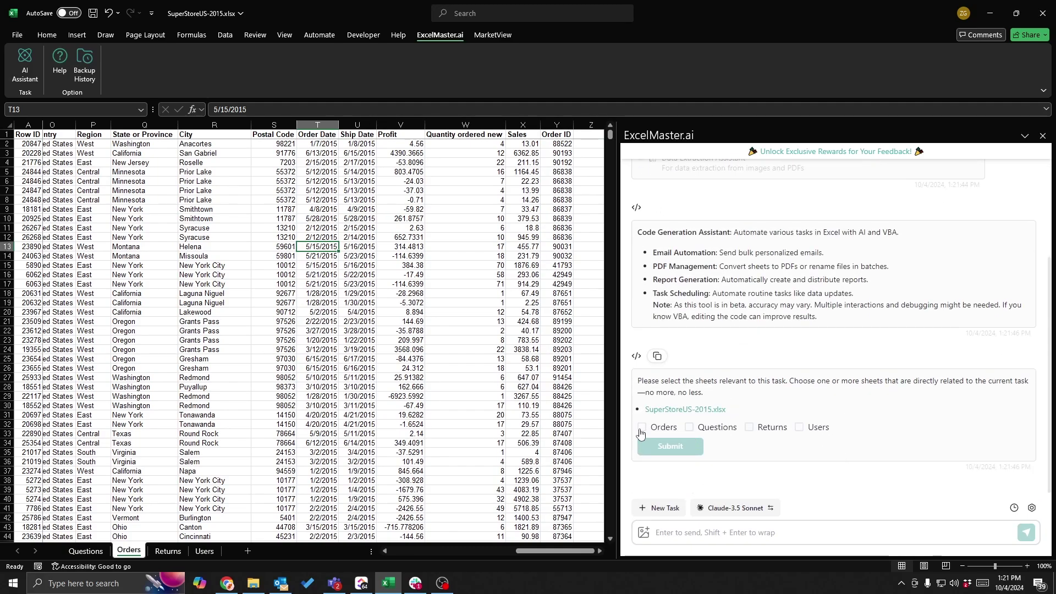
Submit only the Orders sheet as relevant to the task, accept the personal-information warning and activate the message field
left_click(642, 428)
left_click(674, 447)
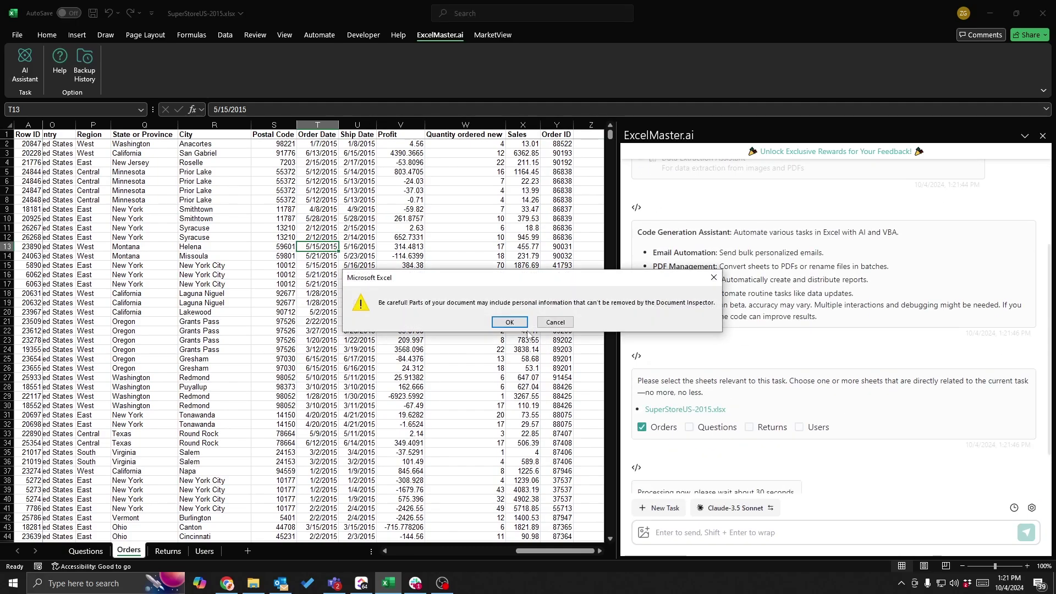
left_click(517, 323)
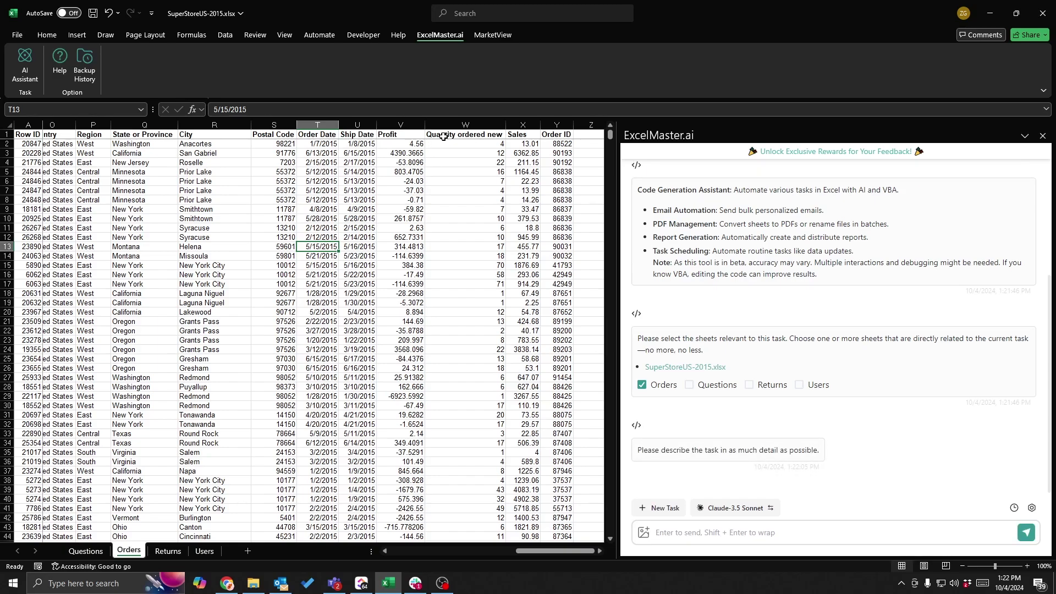
left_click(707, 530)
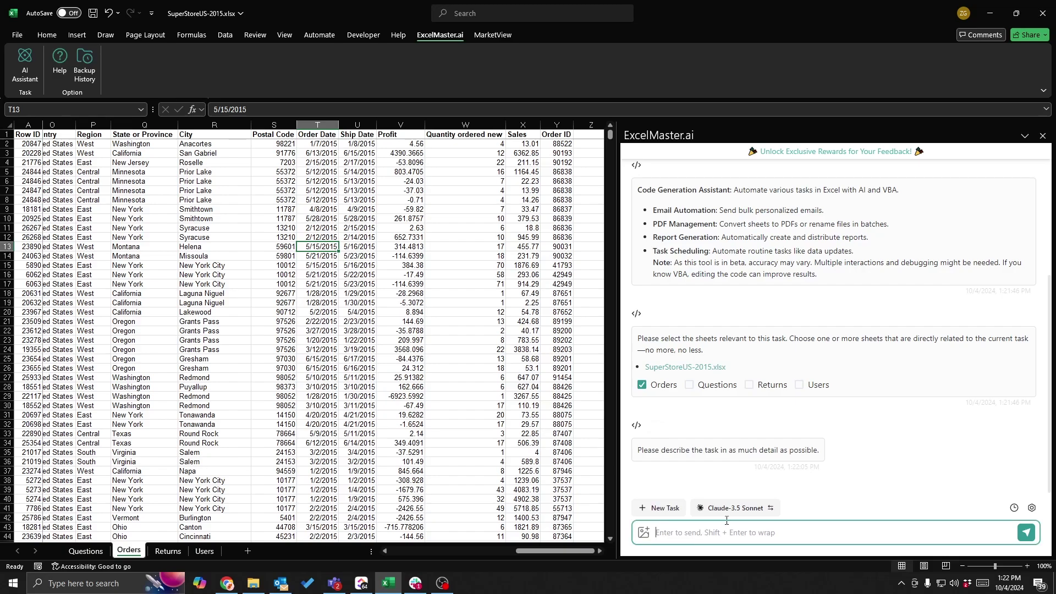
Ask the assistant for a list of the total sales for all regions
type("Can you give me a list of the Total Sales for a")
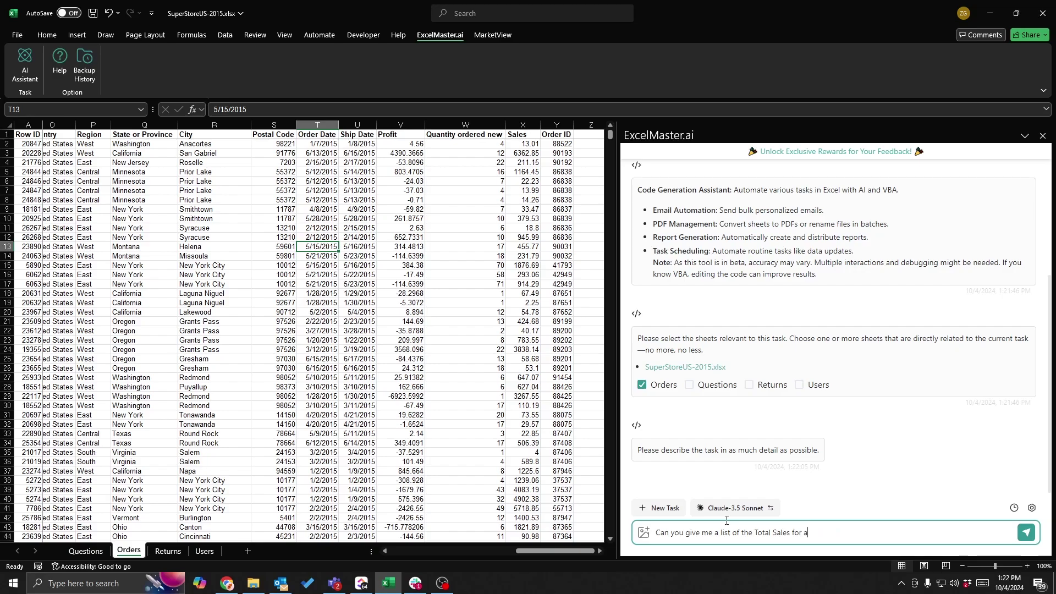
key("BackSpace")
key("BackSpace")
key("BackSpace")
type("all Re")
key("Return")
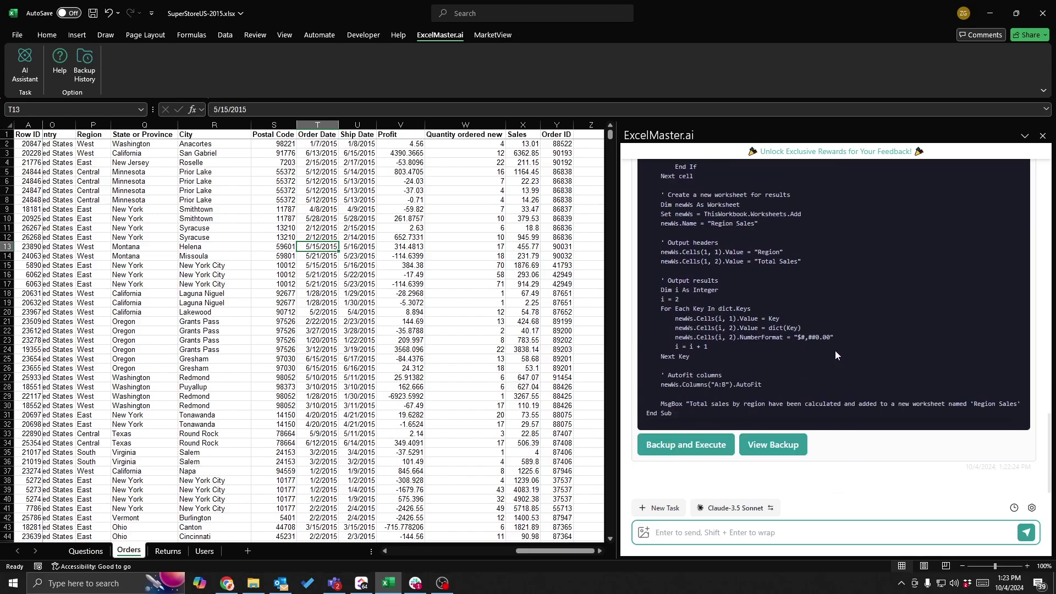
Back up and execute the generated region sales code, accepting the personal-information warning and closing the completion message
left_click_drag(796, 336, 819, 336)
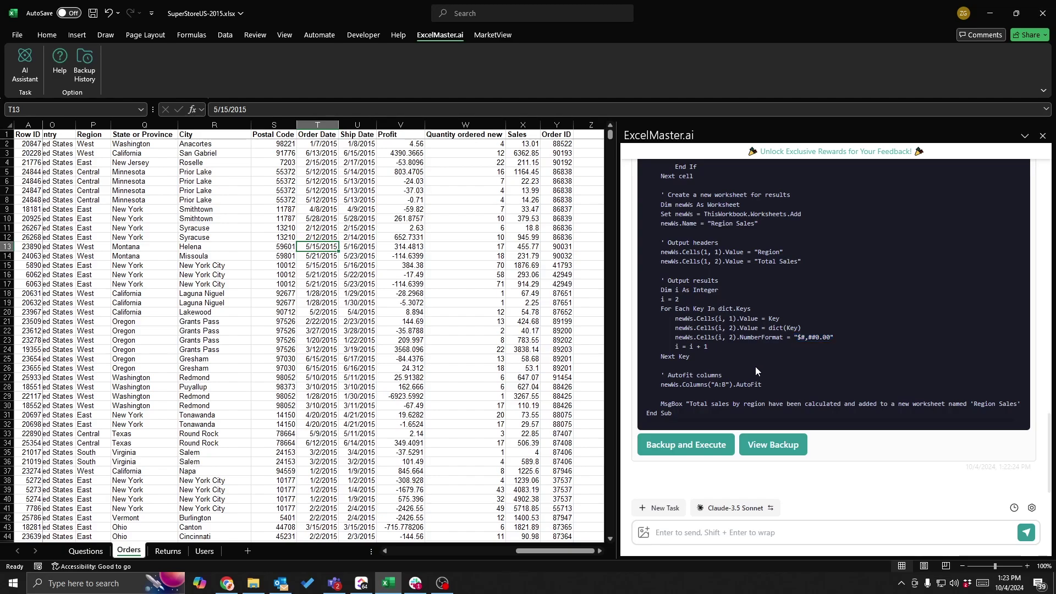
left_click(715, 443)
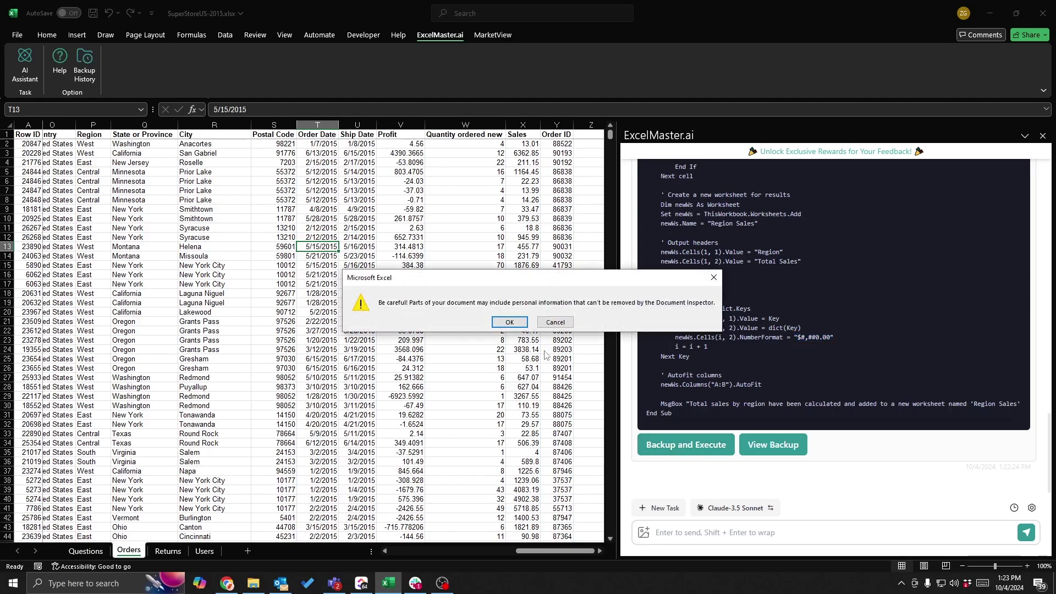
left_click(510, 323)
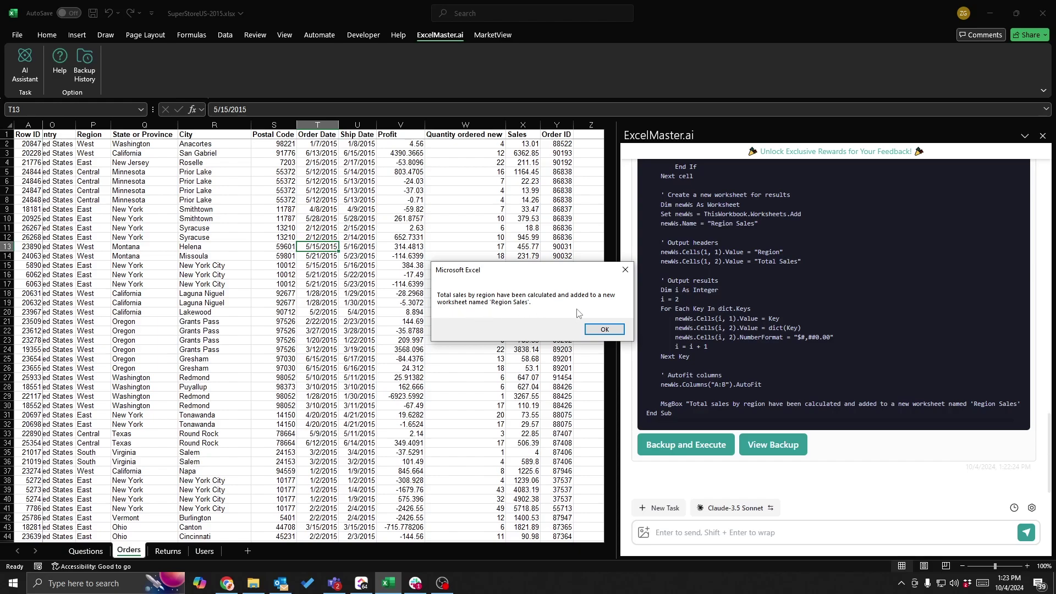
left_click(597, 332)
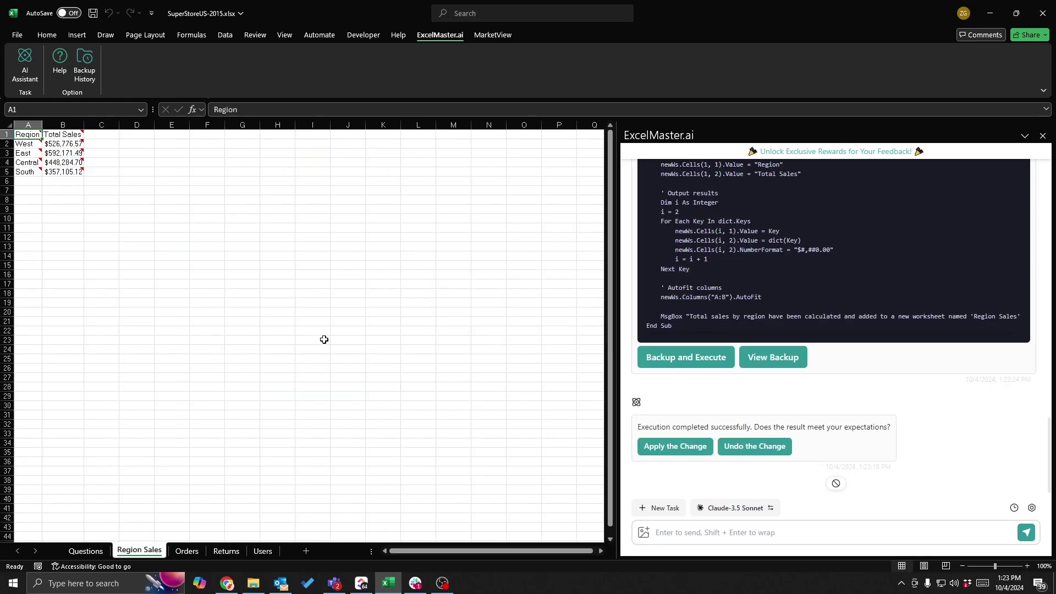
Widen the Region column on the Region Sales sheet and select the East row across A3:B3
left_click(101, 237)
left_click_drag(42, 124, 64, 124)
left_click(88, 154)
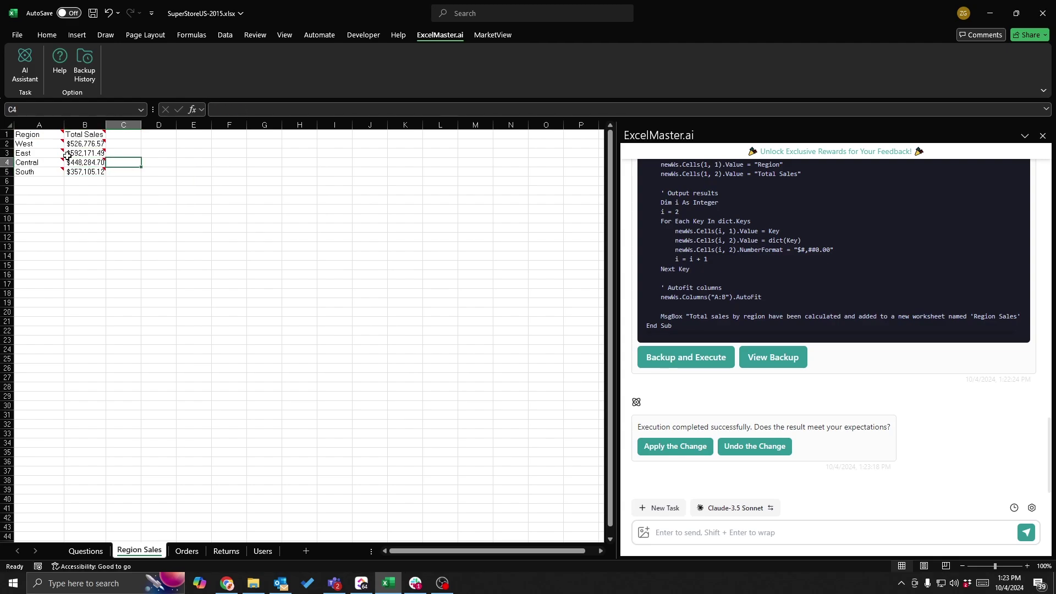
left_click_drag(32, 153, 85, 154)
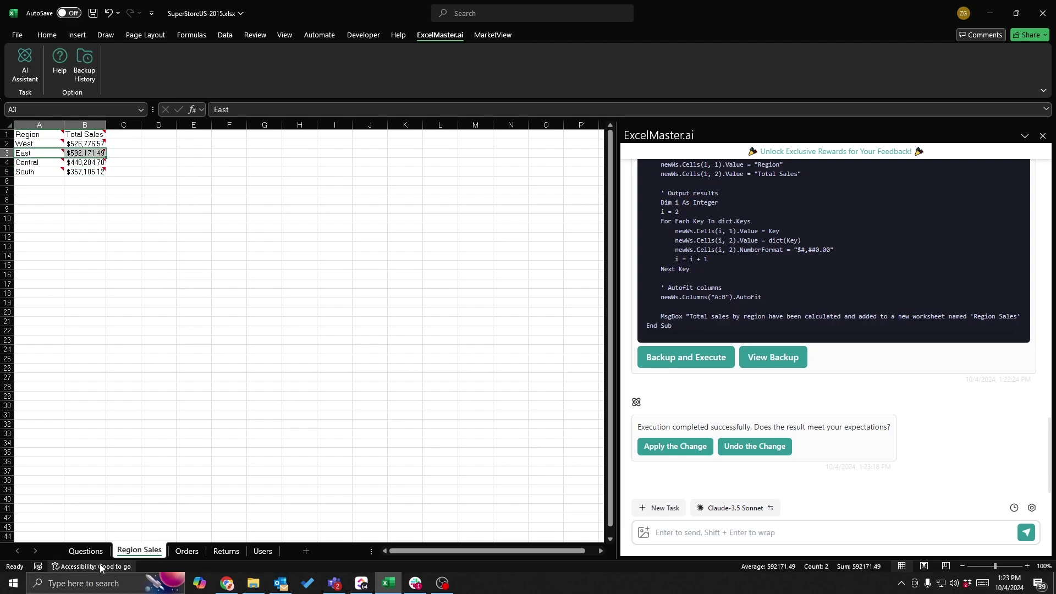
Add filters to the Orders sheet headers and filter the Region column to show only East
left_click(187, 550)
left_click(271, 136)
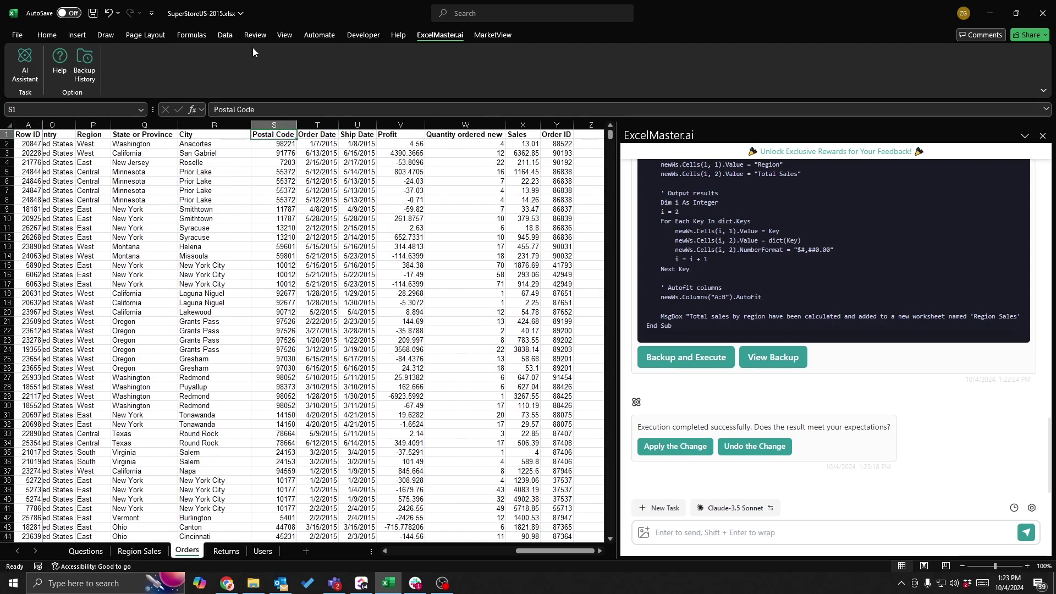
left_click(233, 36)
left_click(564, 65)
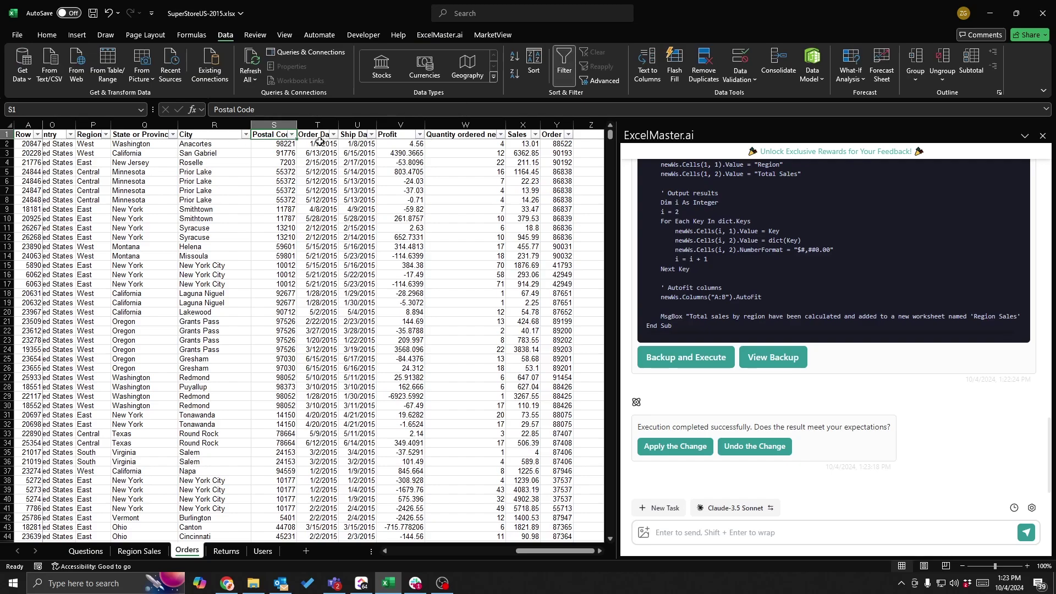
left_click(106, 134)
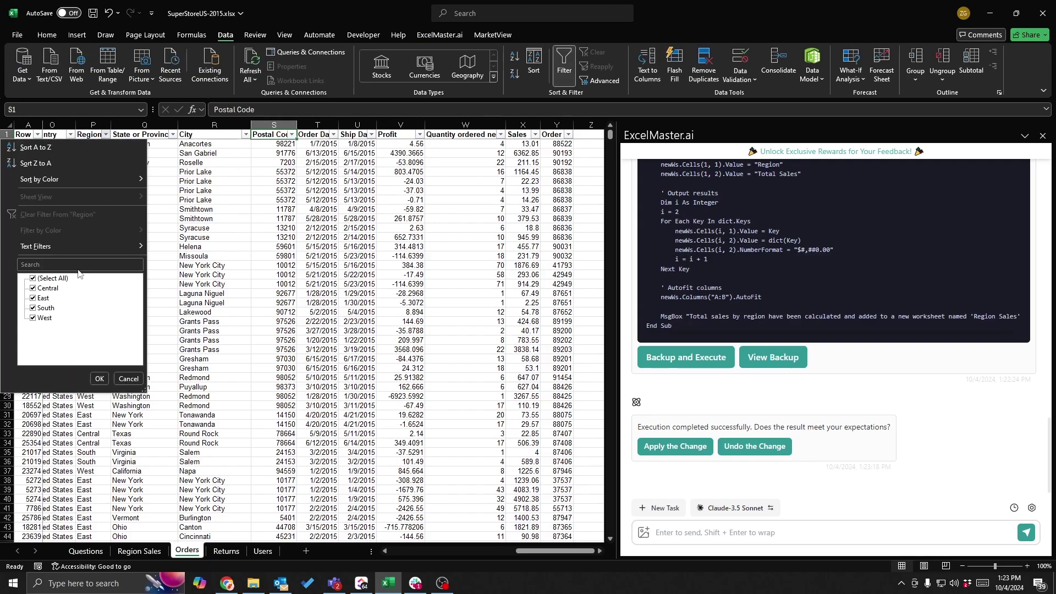
left_click(48, 276)
left_click(49, 297)
left_click(99, 380)
Check the sum of the filtered Sales column in Orders against the East total on the Region Sales sheet
scroll(268, 298, "right", 3)
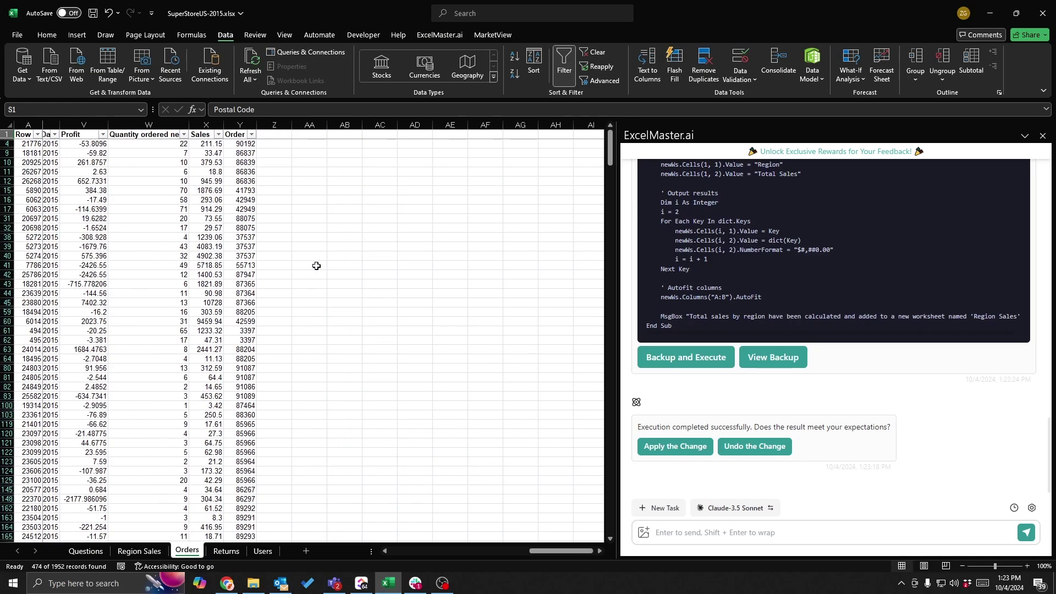
left_click(307, 183)
left_click(206, 125)
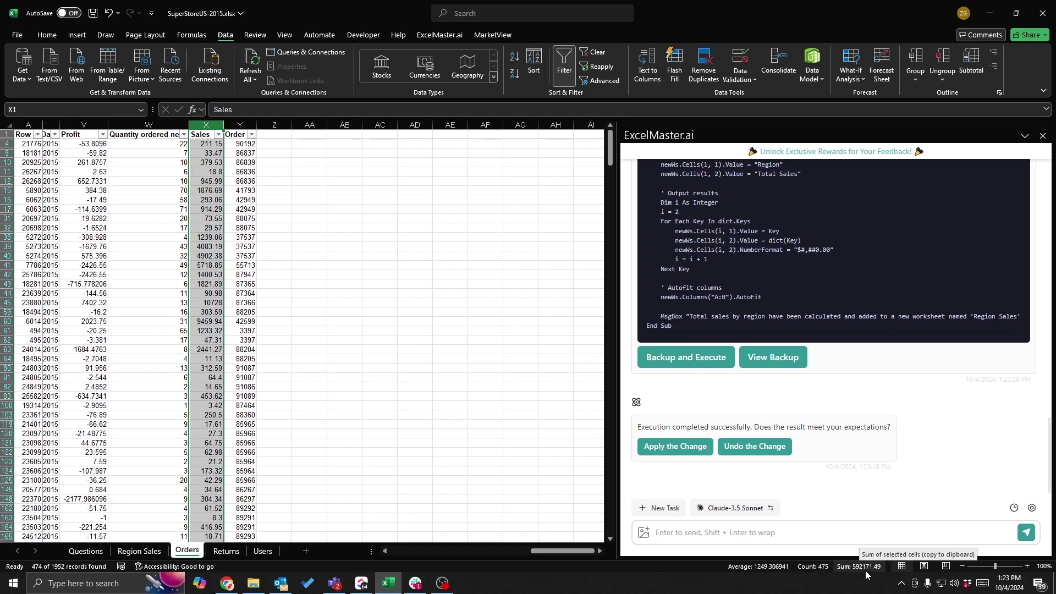
left_click(140, 551)
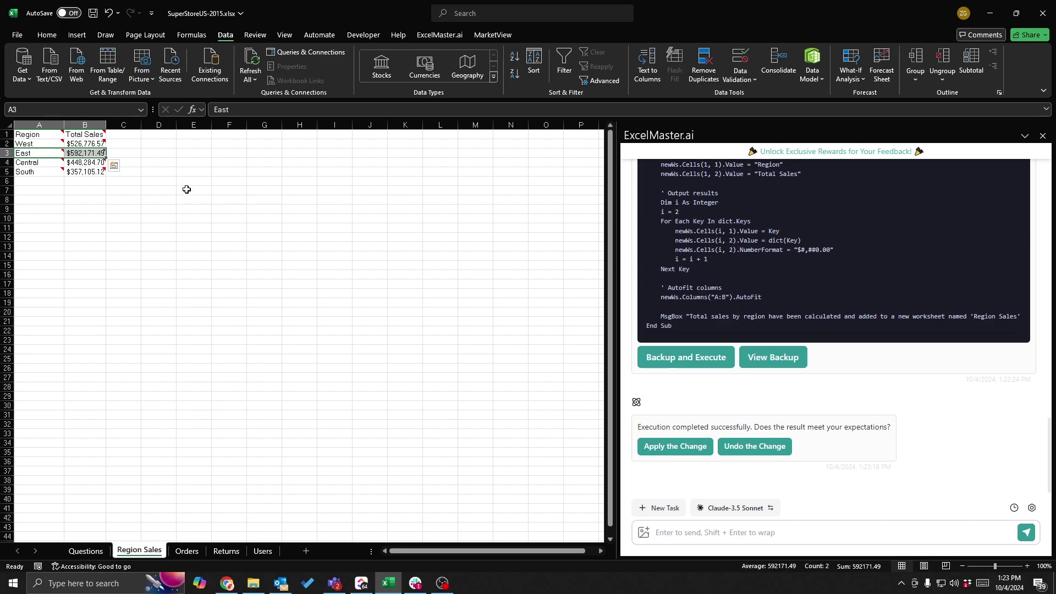
Close the ExcelMaster.ai assistant and highlight the second question on the Questions sheet across A5:K5 with a green fill
left_click(1043, 136)
left_click(264, 292)
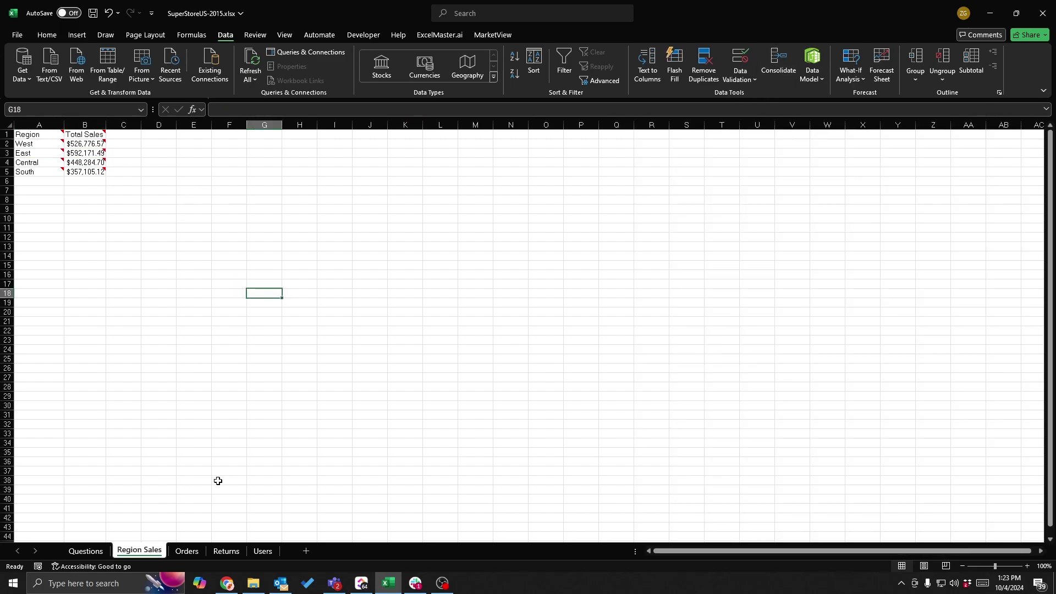
left_click(85, 551)
left_click_drag(53, 231, 572, 231)
left_click(47, 35)
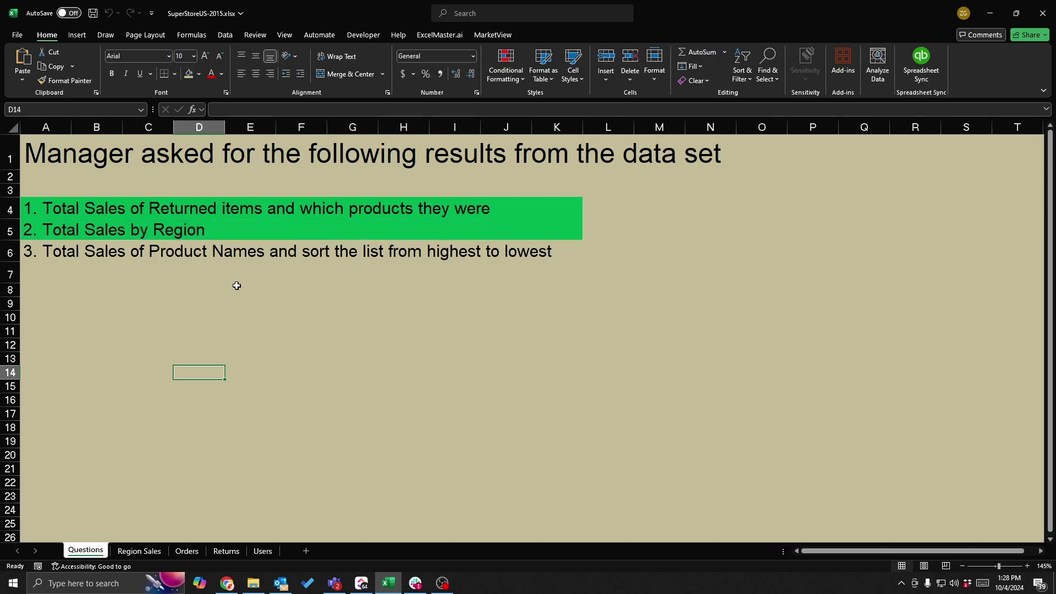
Review the third question in A6:K6, and examine the Product Name and Sales columns in the Orders sheet for it
left_click(98, 247)
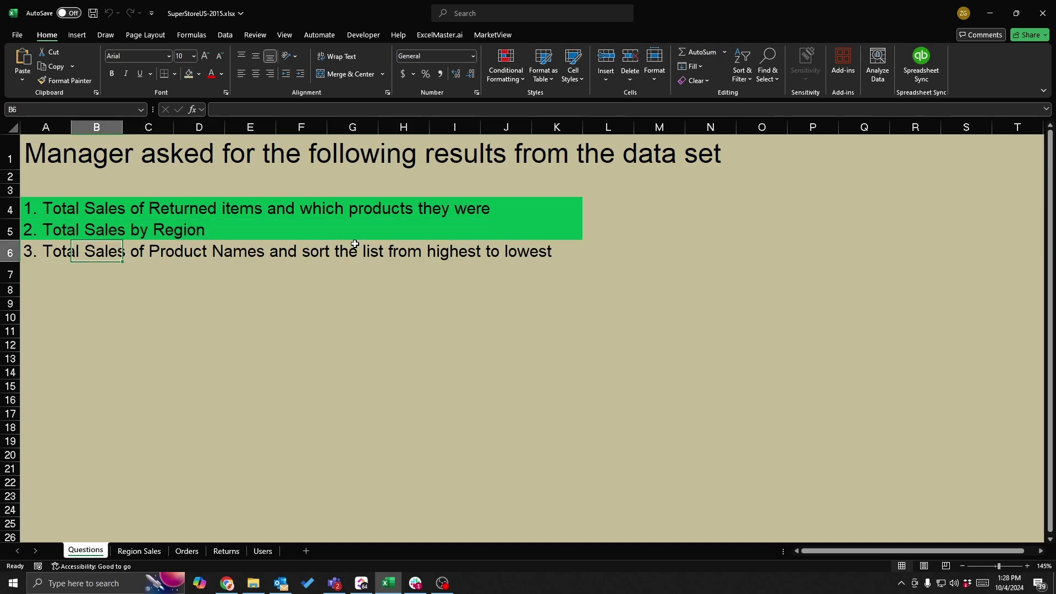
left_click_drag(40, 250, 542, 257)
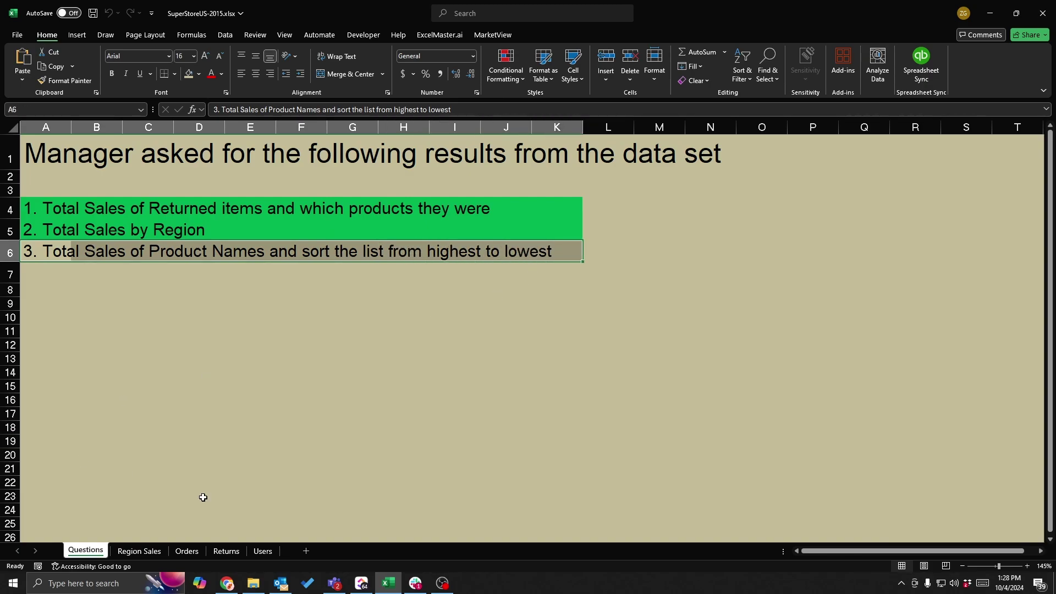
left_click(187, 551)
left_click(244, 312)
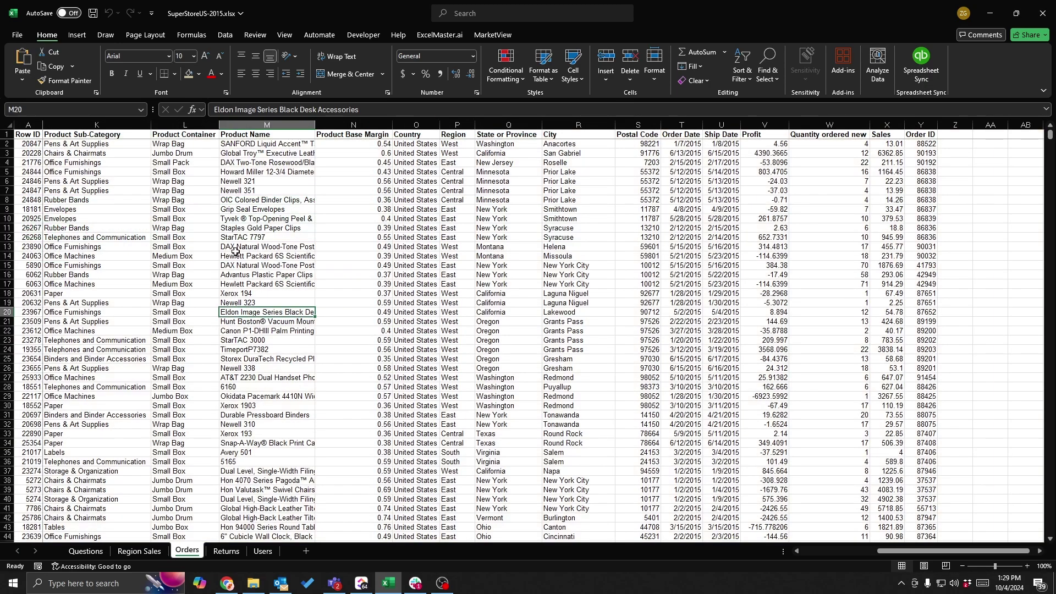
left_click(267, 124)
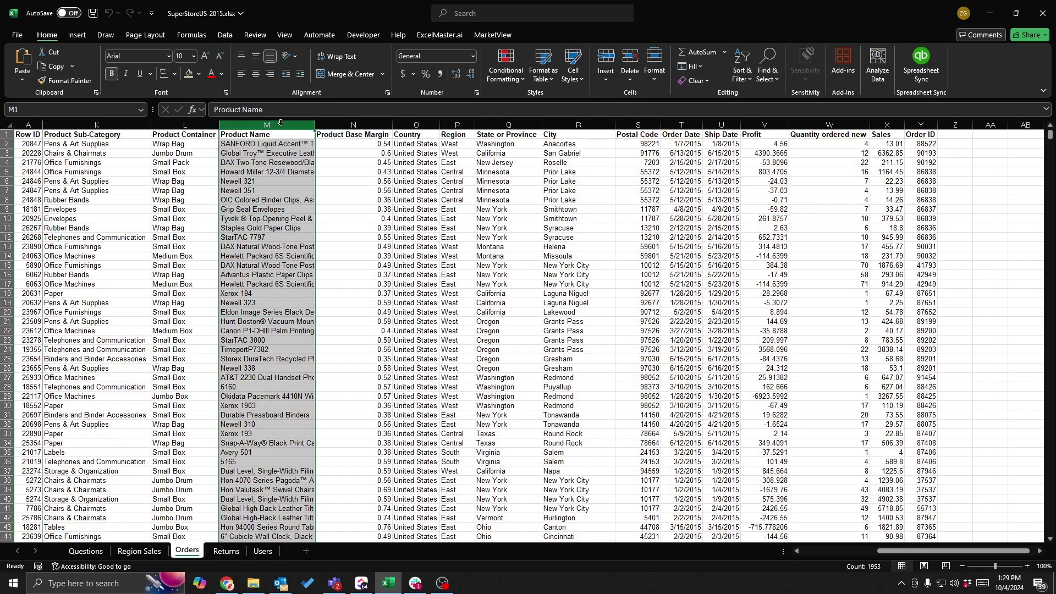
left_click(894, 125)
left_click_drag(291, 146, 265, 293)
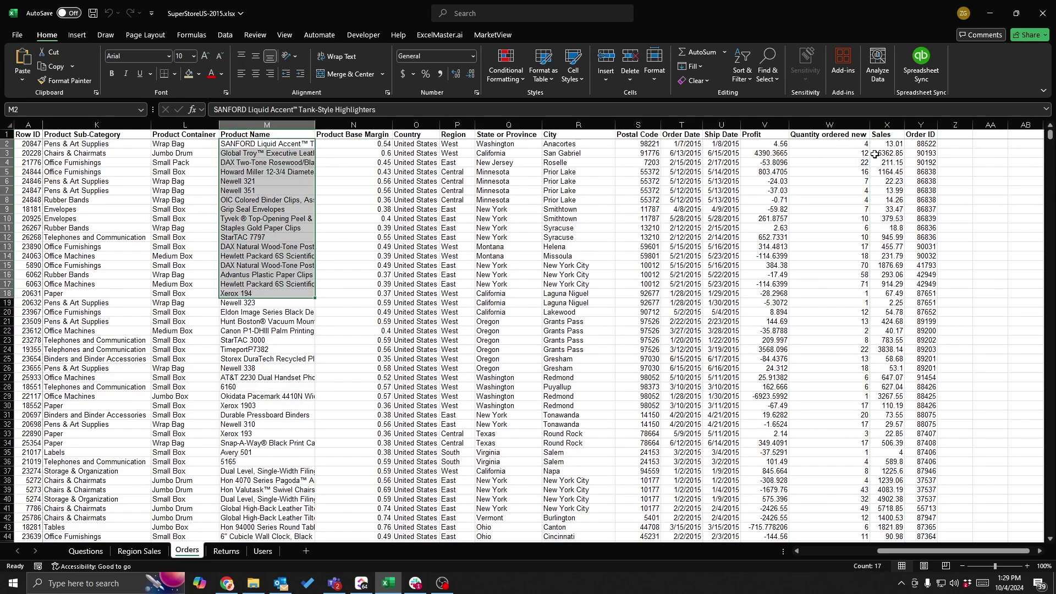
left_click_drag(887, 144, 887, 293)
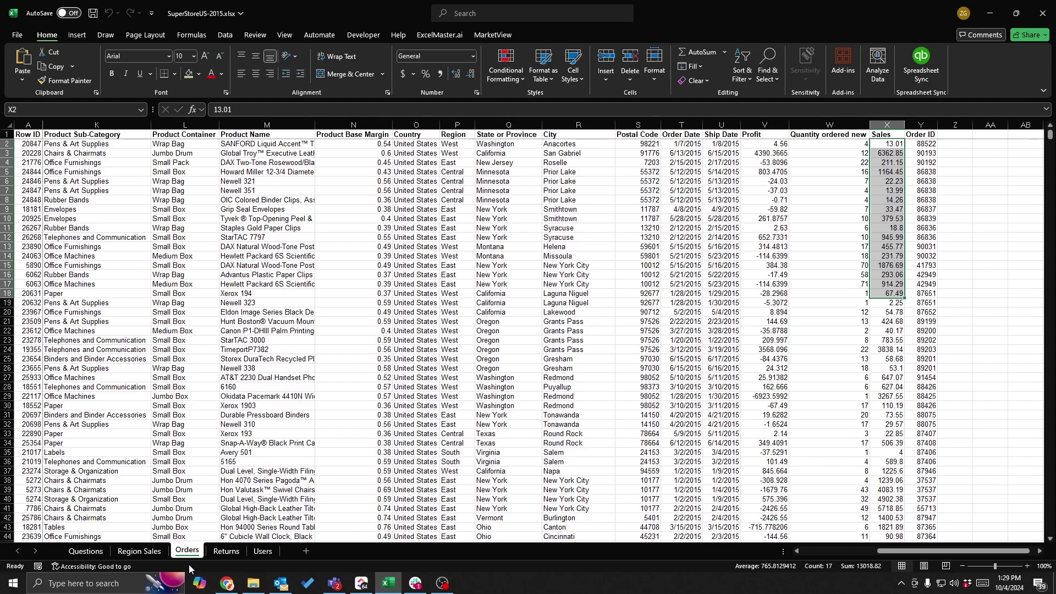
Reopen the AI assistant with the Code Generation Assistant, submit only the Orders sheet and accept the personal-information warning
left_click(435, 35)
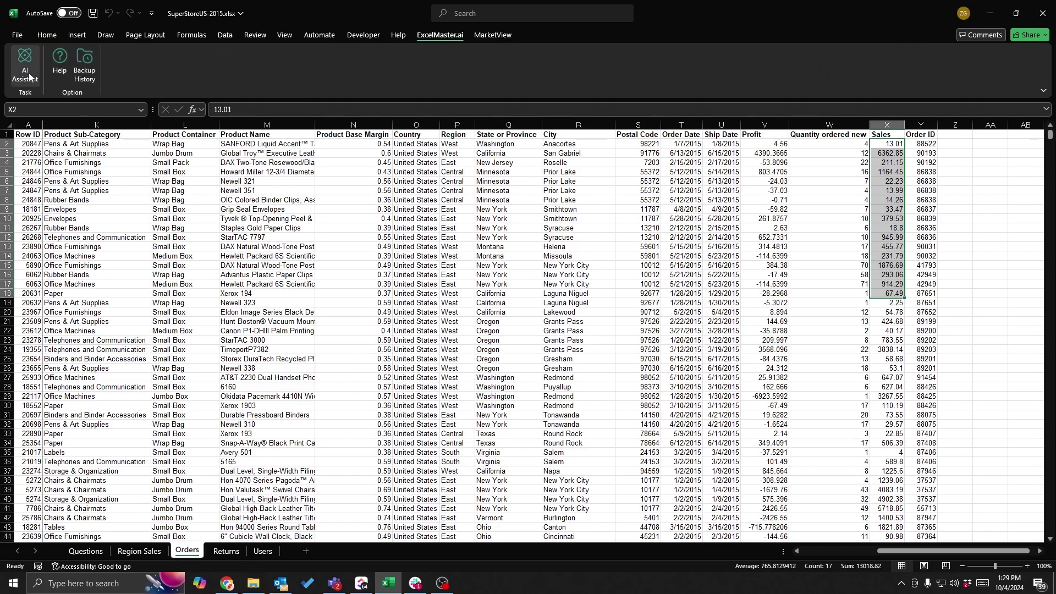
left_click(25, 64)
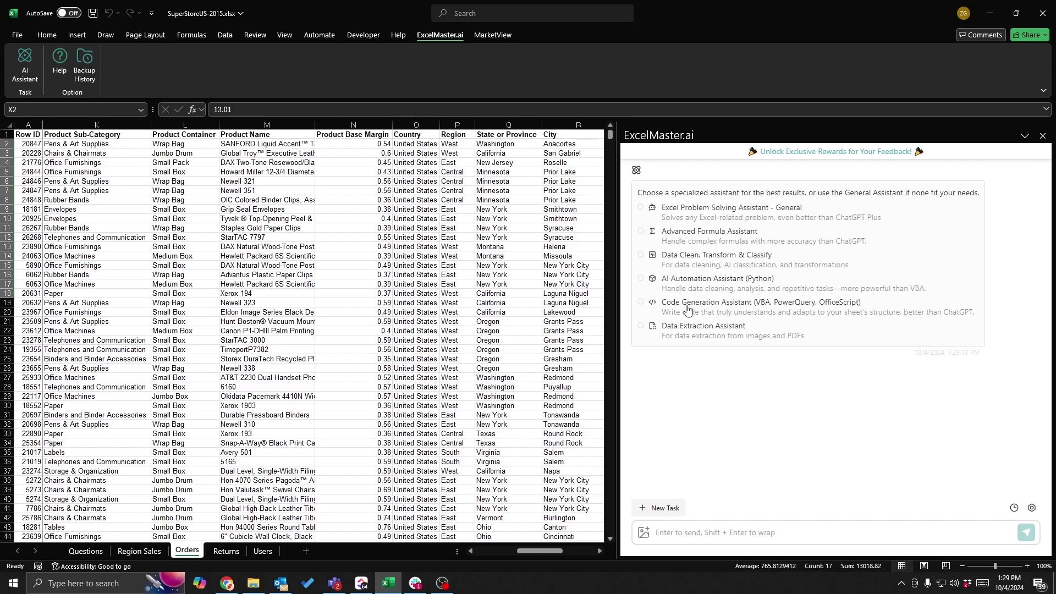
left_click(641, 303)
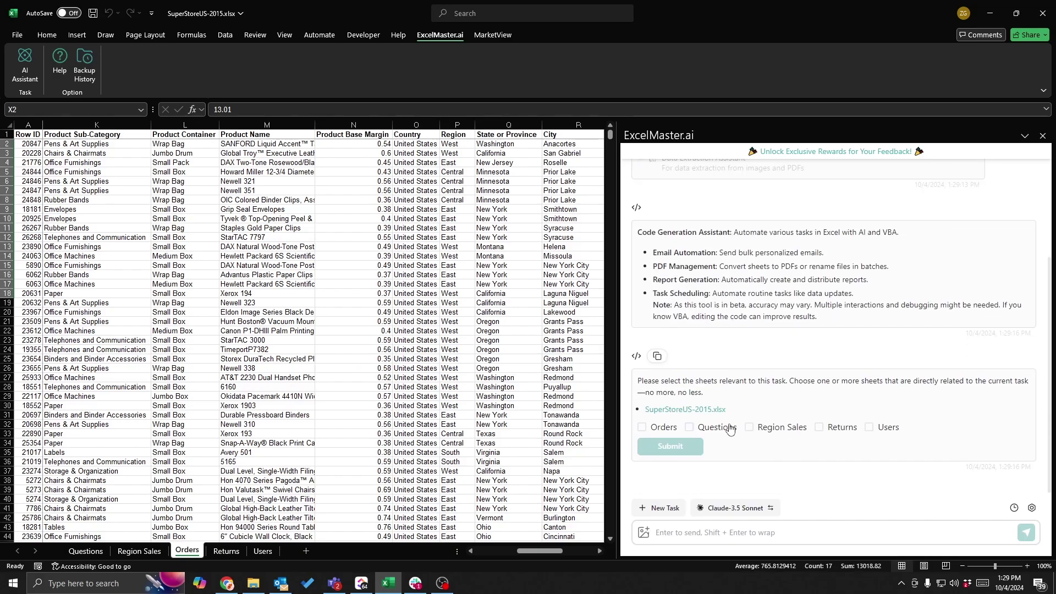
left_click(642, 427)
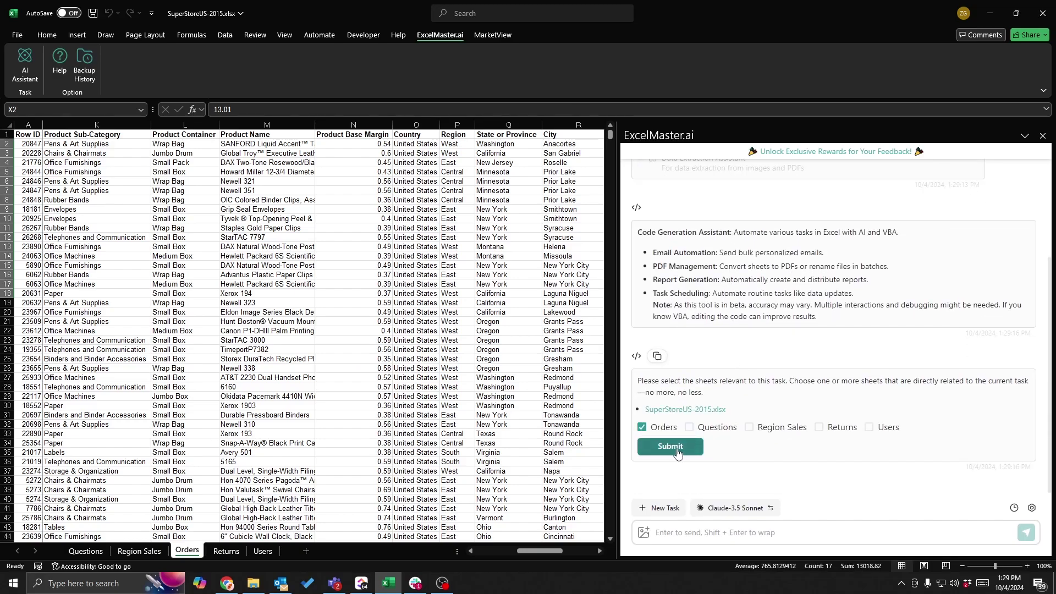
left_click(670, 447)
left_click(504, 320)
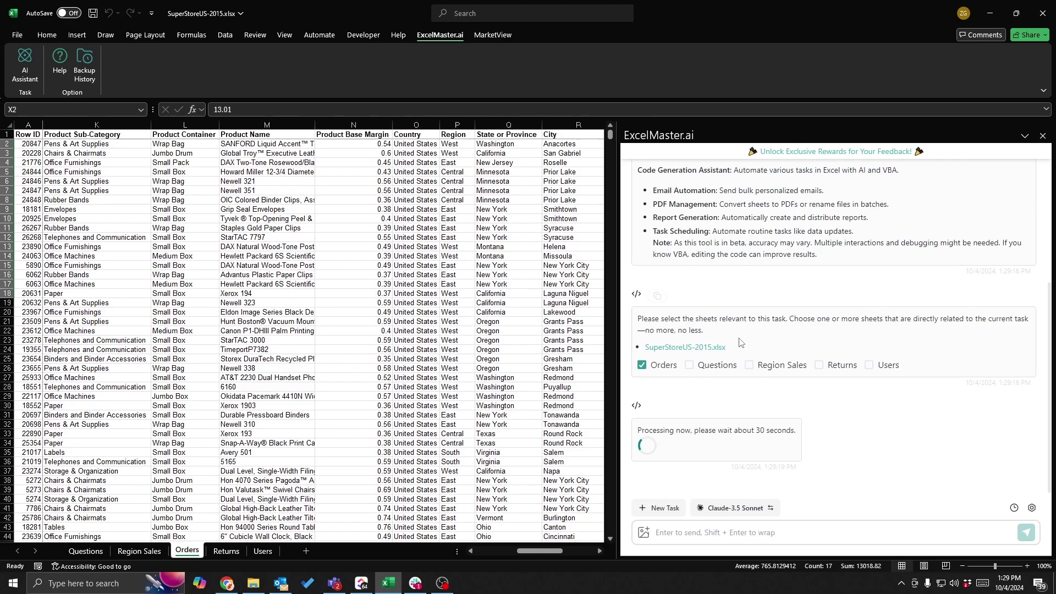
Ask the assistant for a list of all Product Names with the sum of their sales, sorted from highest to lowest sales
left_click(693, 532)
type("Can you")
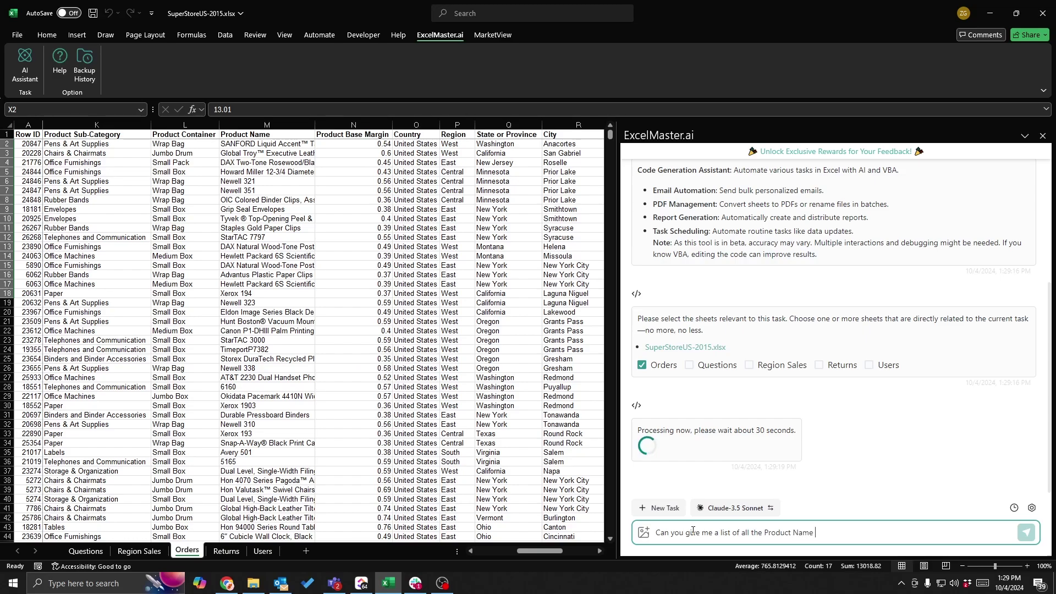
type("give me a list of all the Product Name and the sum of it's sales. Please sort the produc")
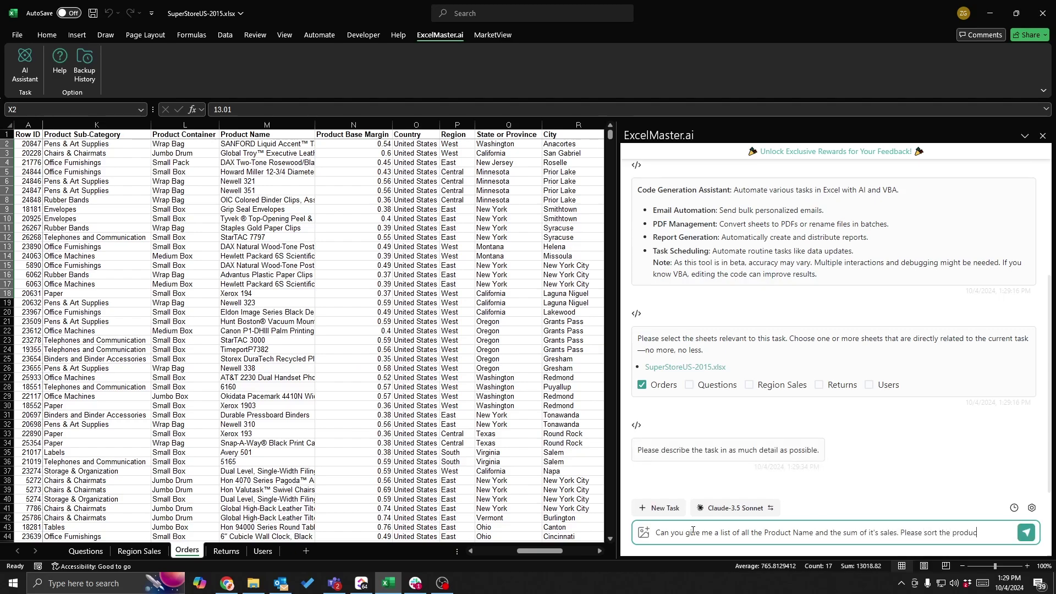
type("t name from highest to lowest sales in the list of product names.")
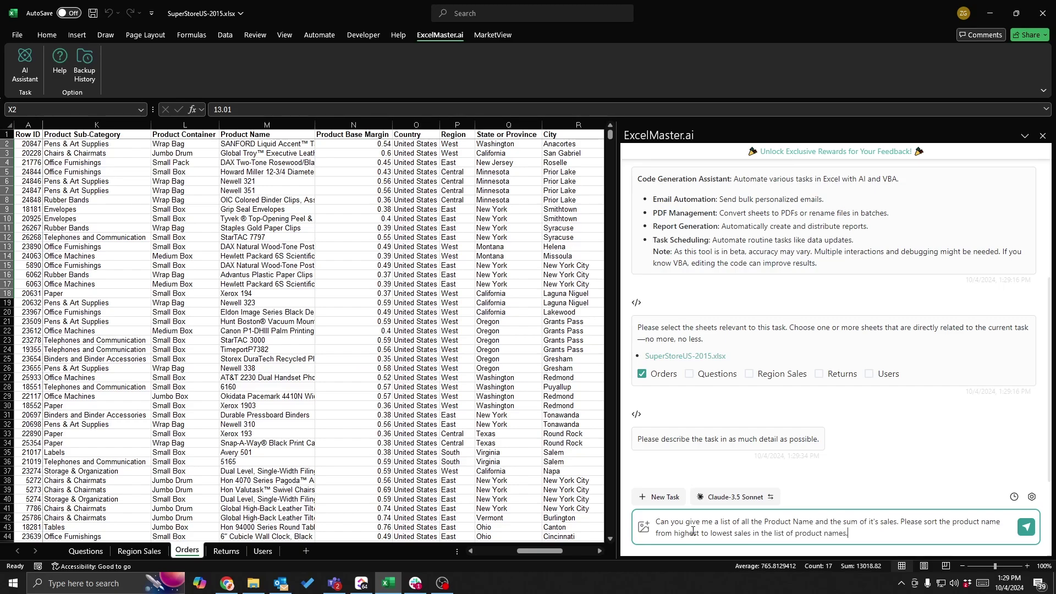
key("Return")
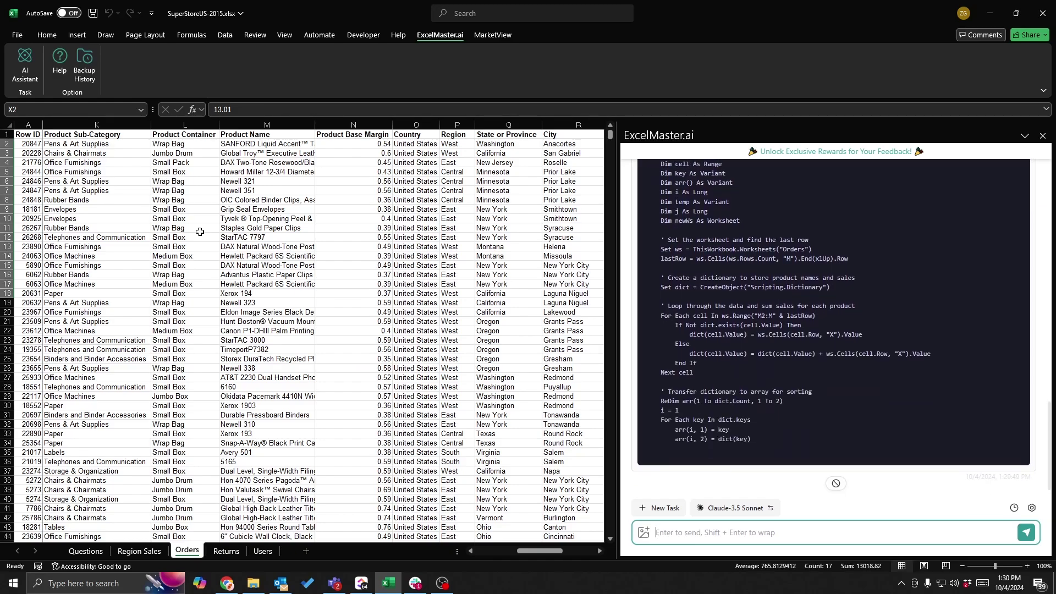
Review the generated product sales code, then back up and execute it, accepting the warning and closing the completion message
scroll(771, 334, "up", 5)
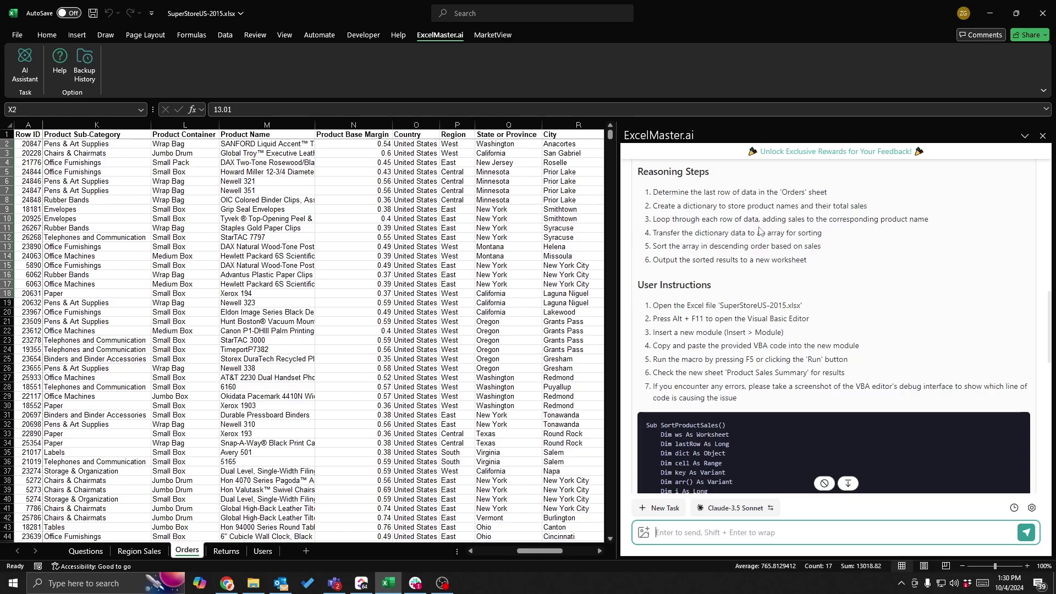
scroll(773, 266, "down", 10)
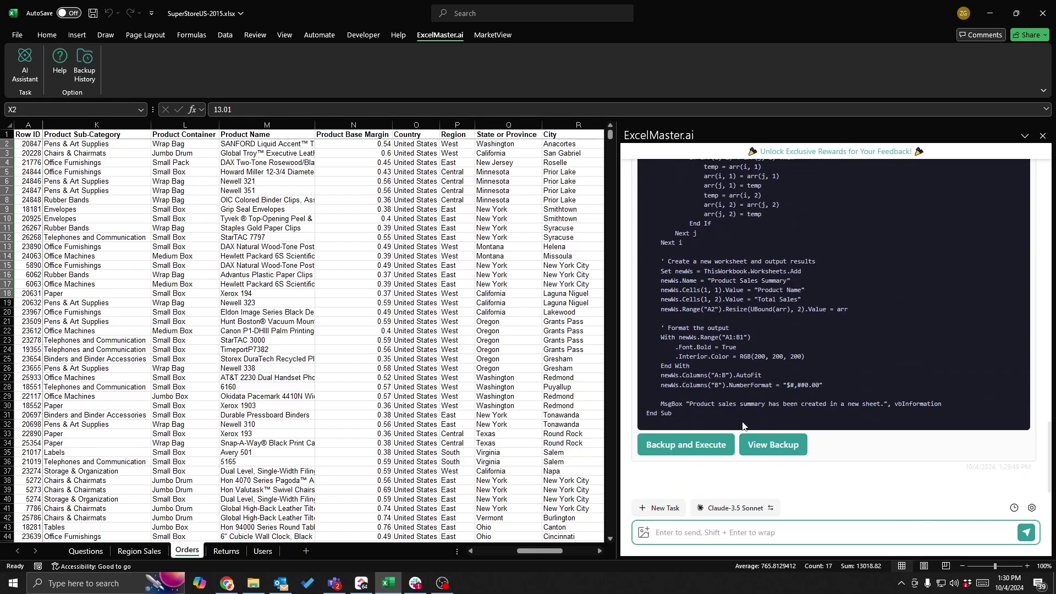
left_click(686, 444)
left_click(517, 321)
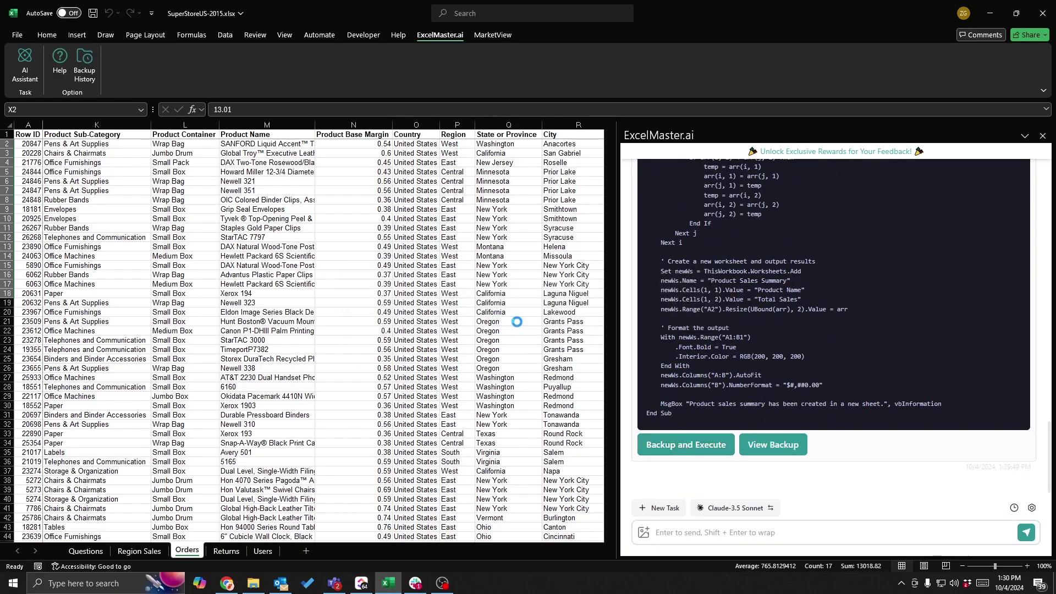
left_click(592, 329)
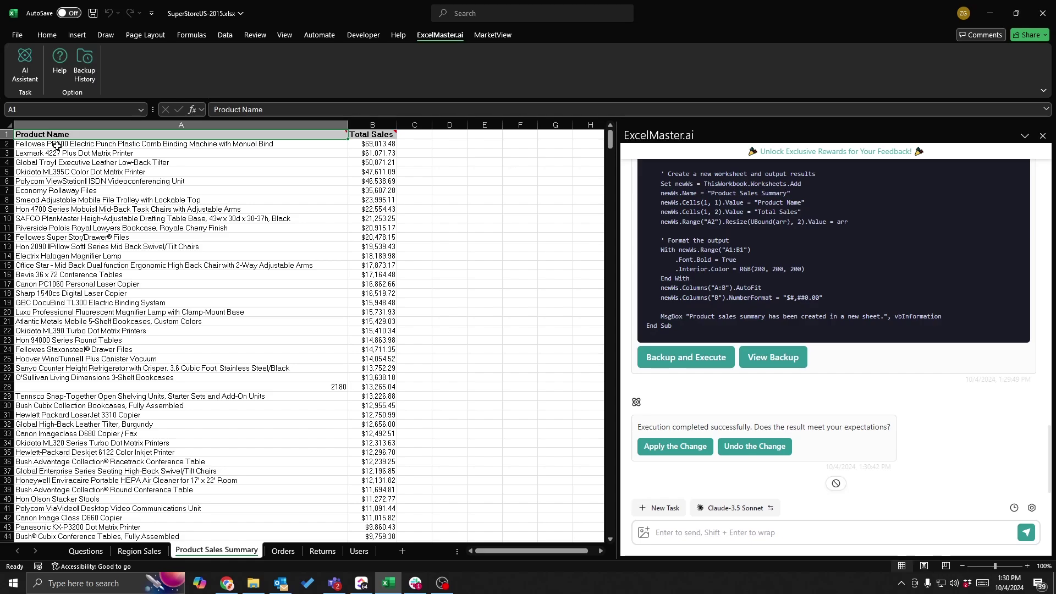
Review the product names and total sales in the Product Sales Summary sheet, focusing on the top product's total in B2
left_click_drag(57, 145, 75, 361)
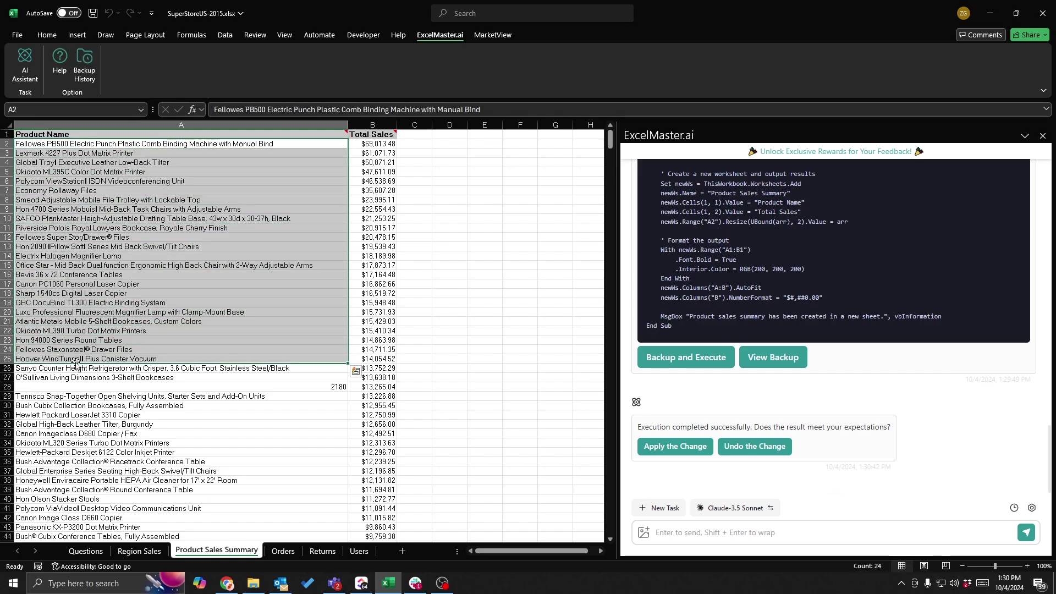
scroll(119, 276, "down", 15)
scroll(119, 276, "down", 10)
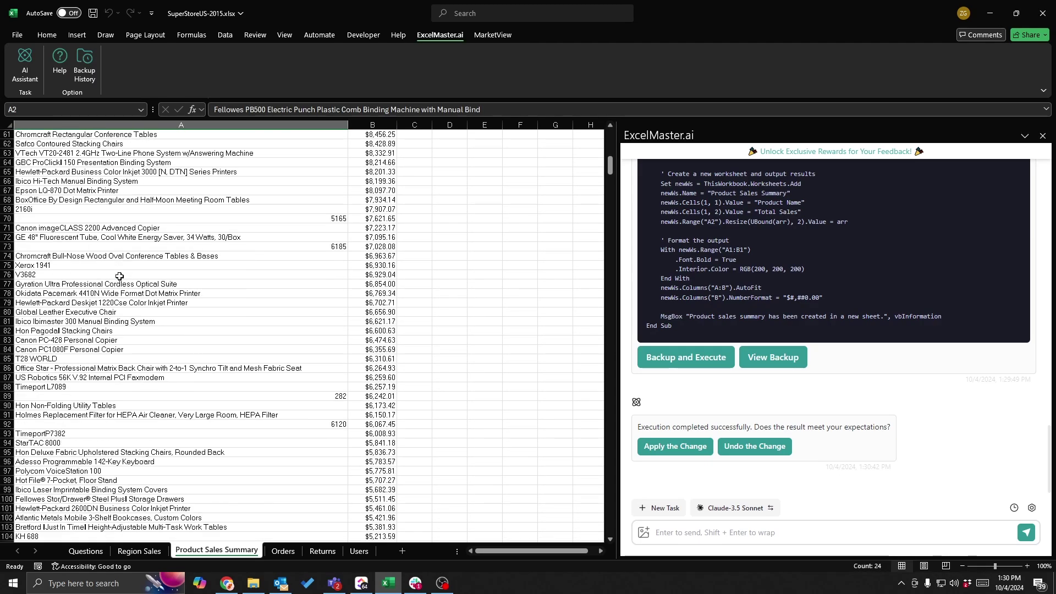
scroll(122, 273, "up", 20)
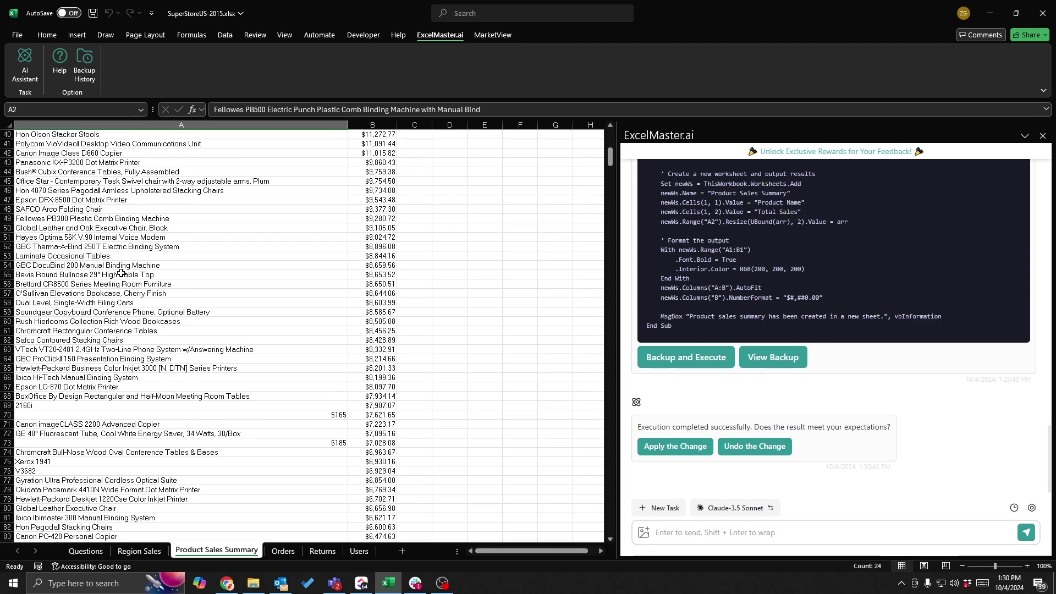
left_click(378, 145)
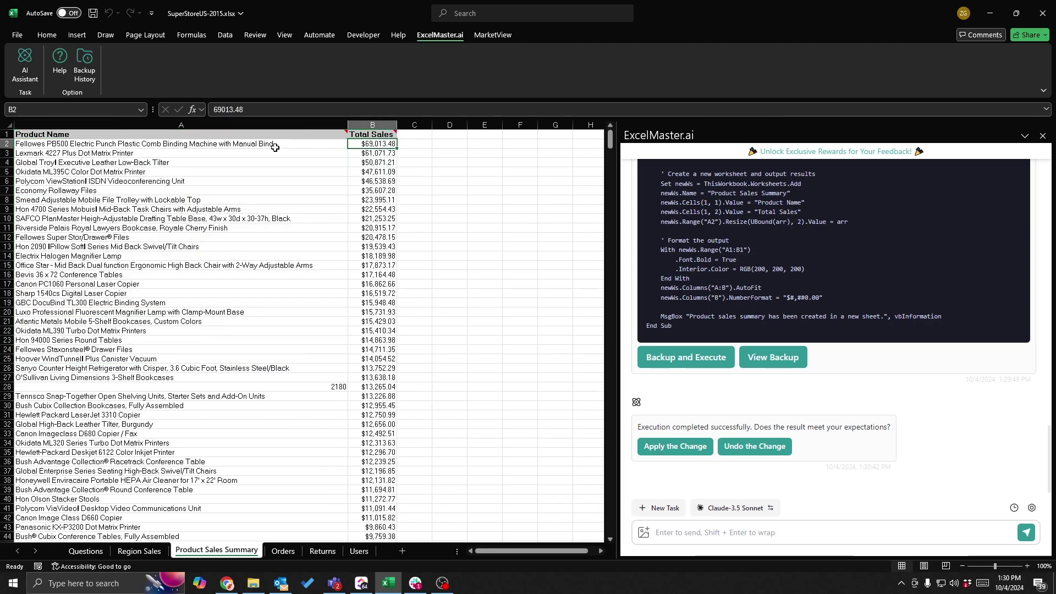
left_click(276, 146)
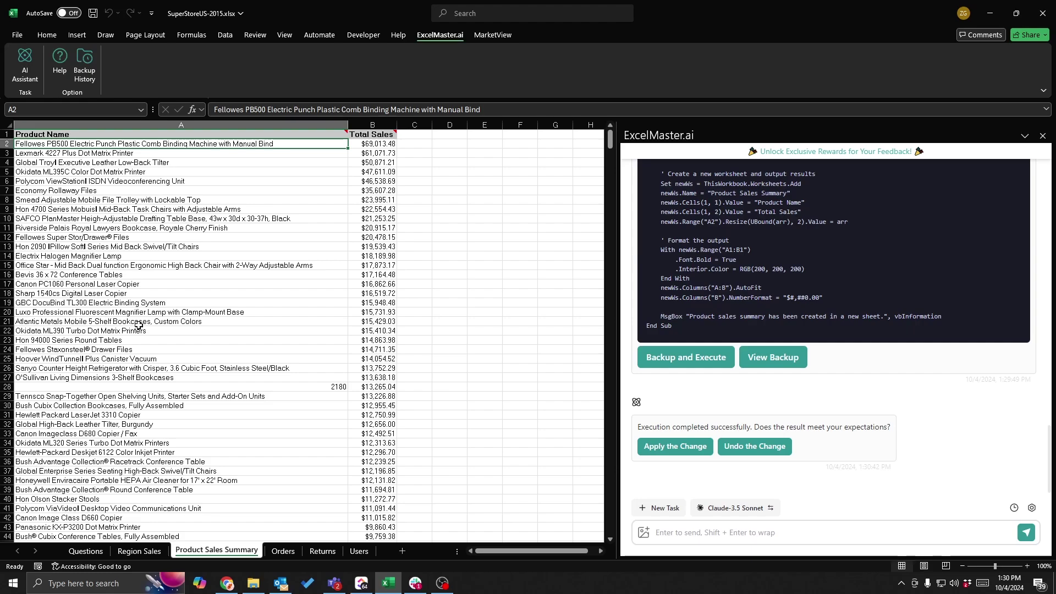
Turn on filtering for the header row of the Orders sheet from the Product Name column
left_click(283, 551)
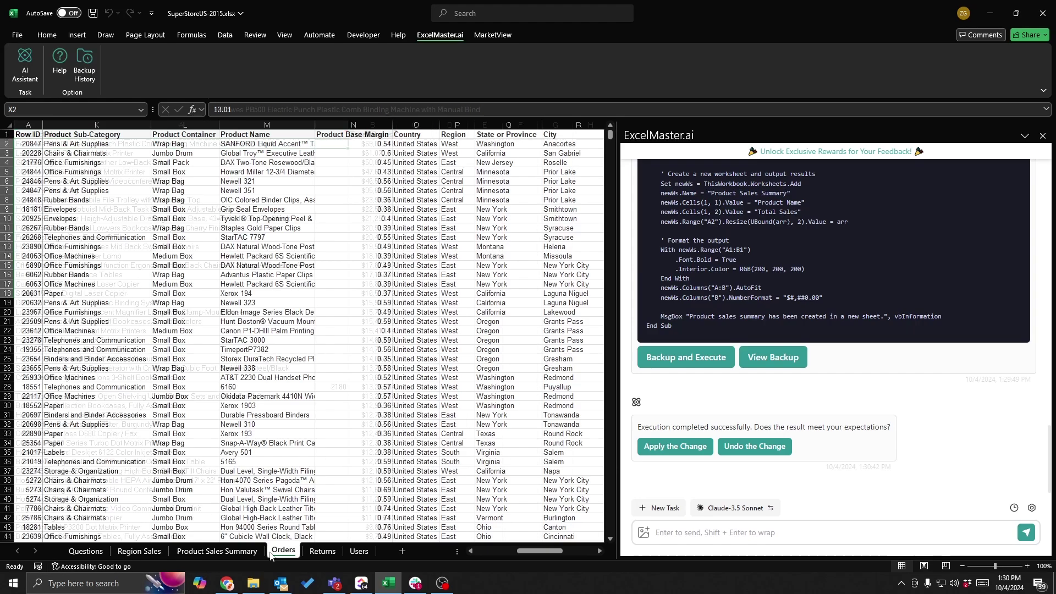
left_click(268, 139)
left_click(225, 34)
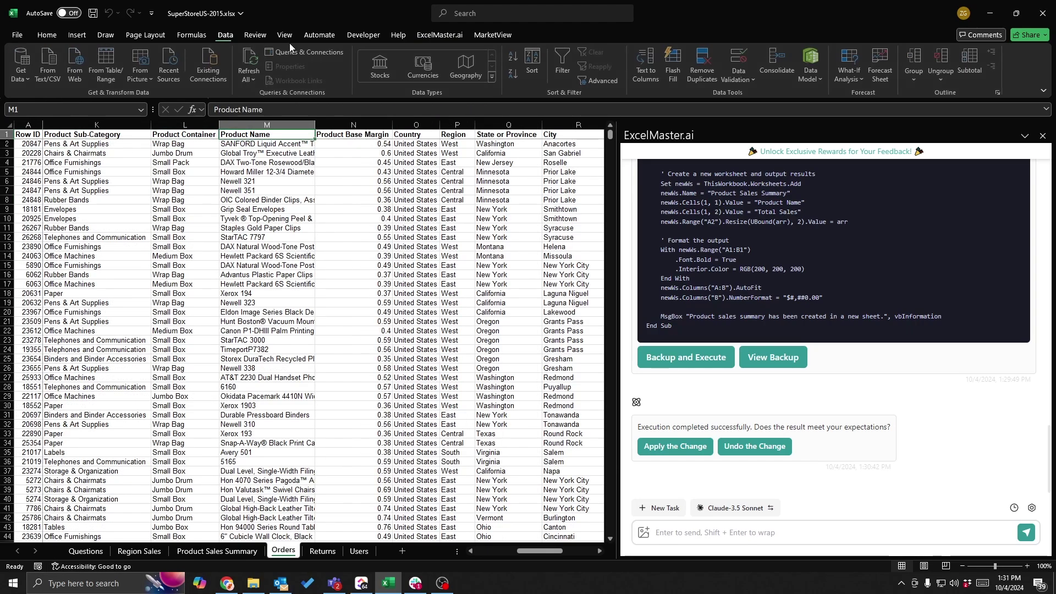
left_click(564, 66)
Search the Product Name filter for "fellow" and show only Fellowes PB500 Electric Punch Plastic Comb Binding Machine with Manual Bind
left_click(310, 135)
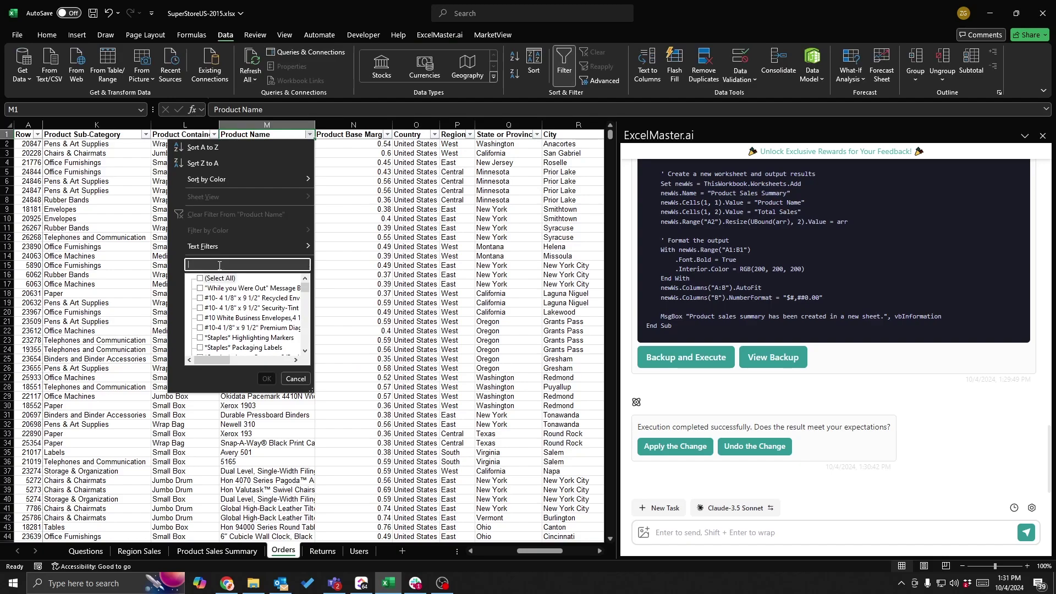
type("fellow")
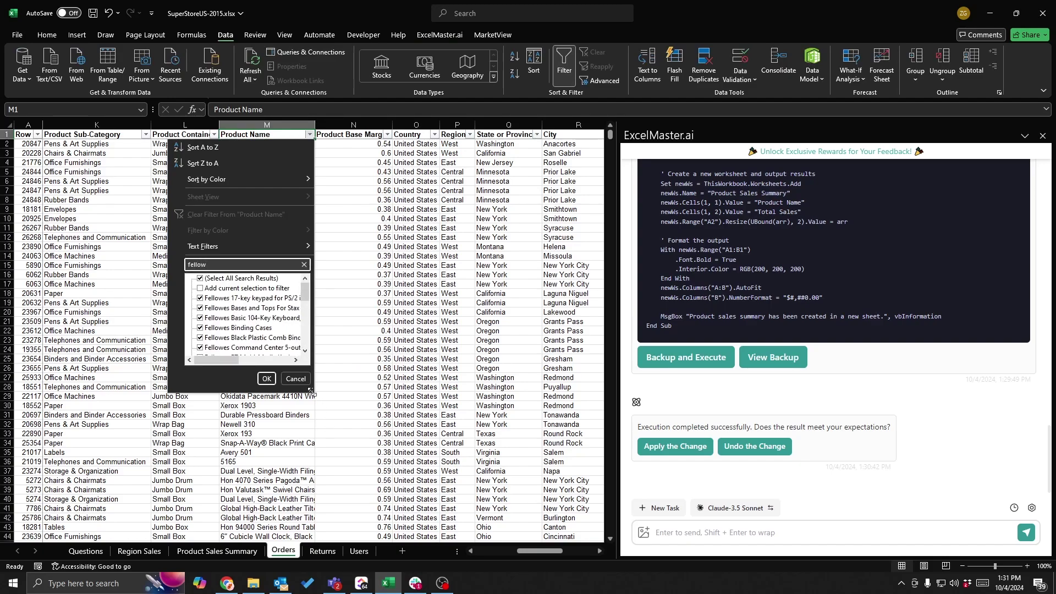
left_click_drag(310, 391, 378, 450)
left_click(242, 279)
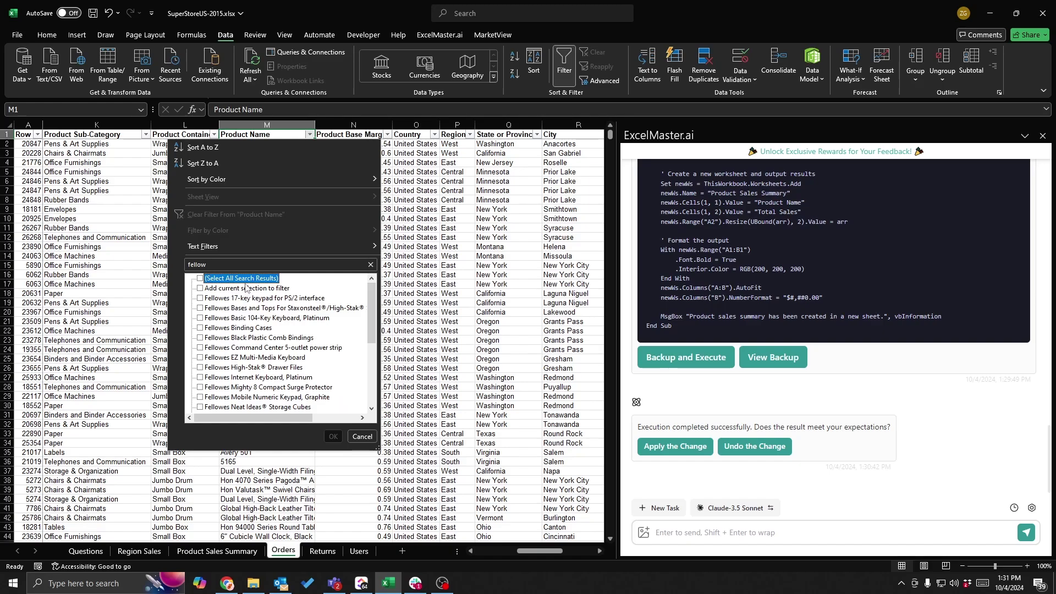
scroll(263, 338, "down", 3)
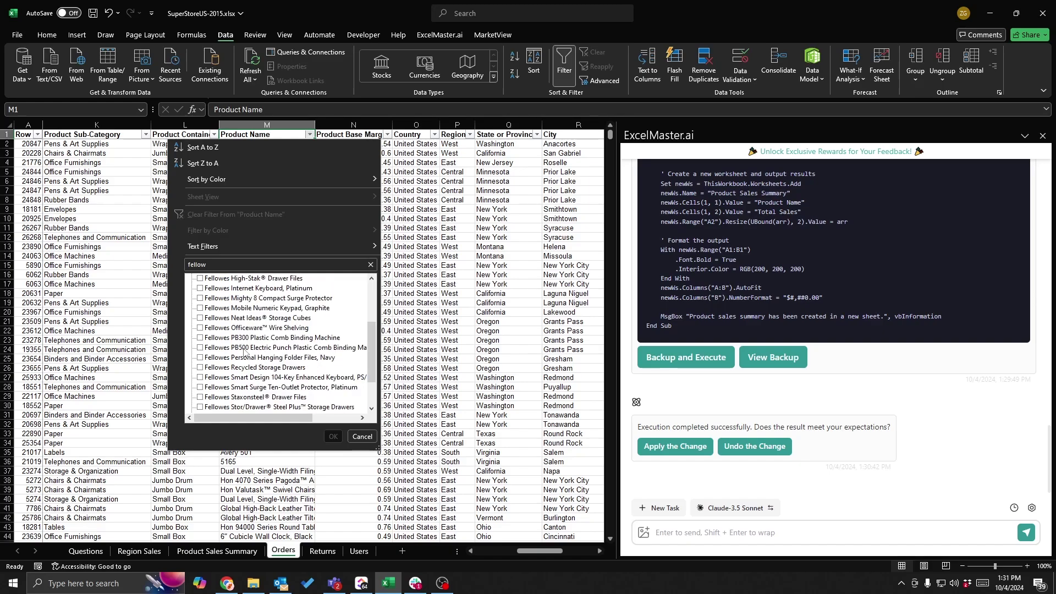
left_click(246, 348)
left_click(334, 437)
Check the sum of the filtered Sales values in Orders against the top product's total in B2 of Product Sales Summary
scroll(469, 286, "right", 5)
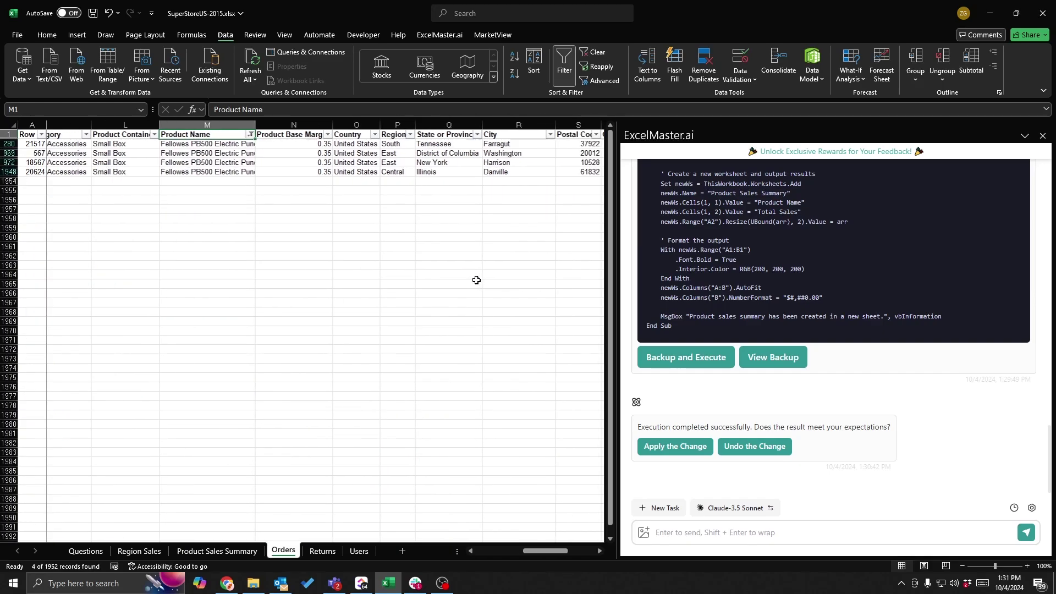
left_click_drag(468, 143, 468, 172)
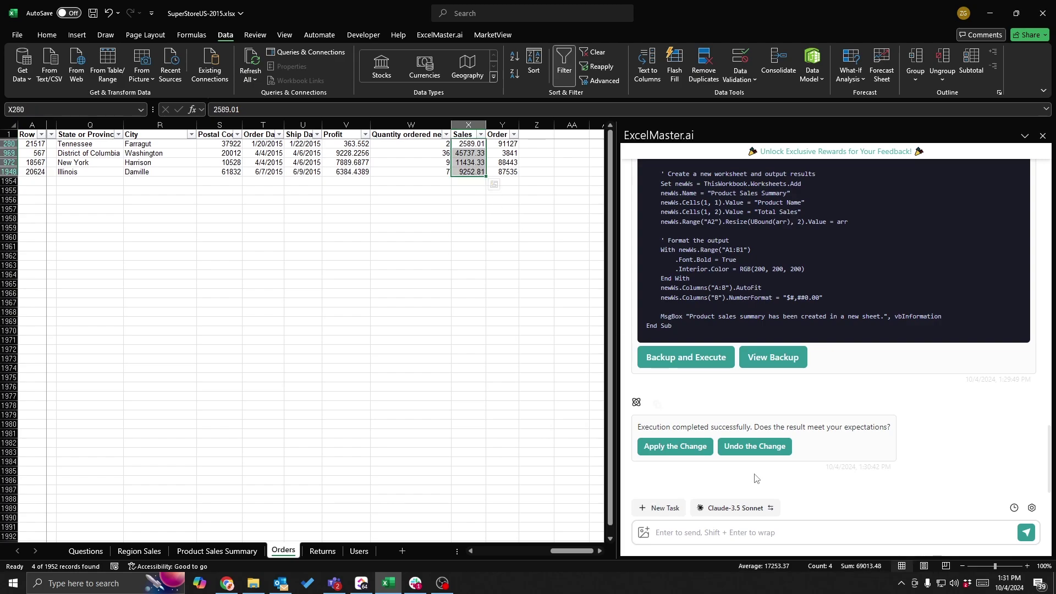
left_click(212, 551)
left_click(378, 145)
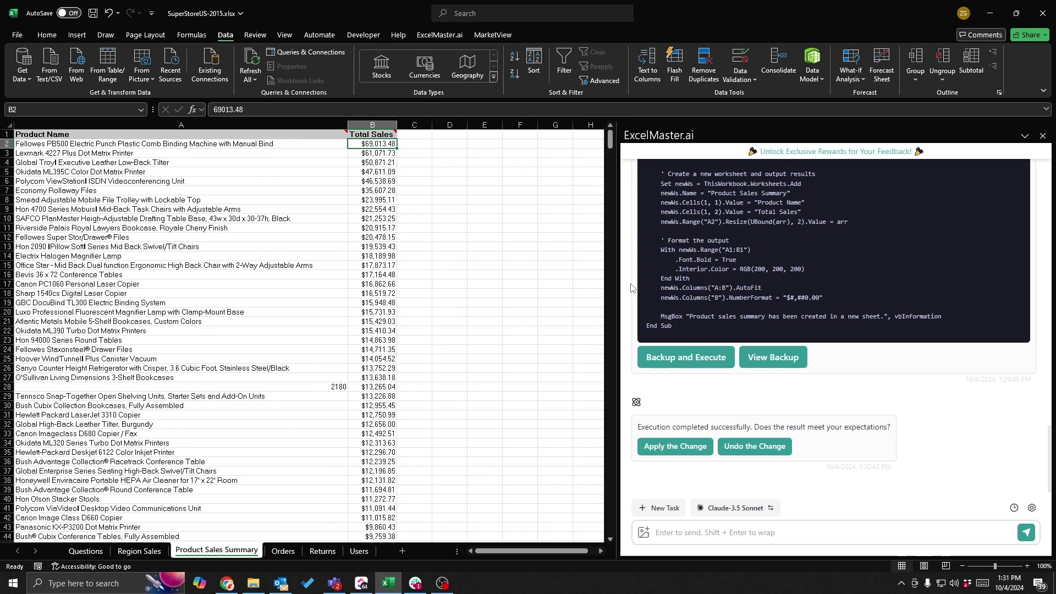
left_click_drag(620, 269, 632, 269)
Fill the third question in A6:K6 of the Questions sheet with the standard green colour to mark it as done
left_click(86, 551)
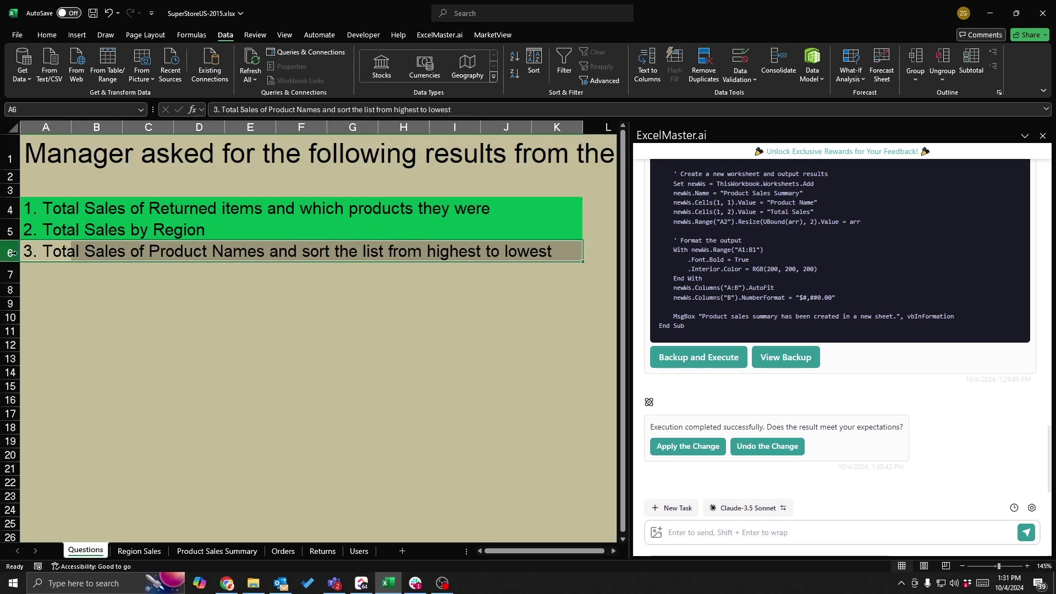
left_click_drag(33, 257, 578, 260)
left_click(47, 35)
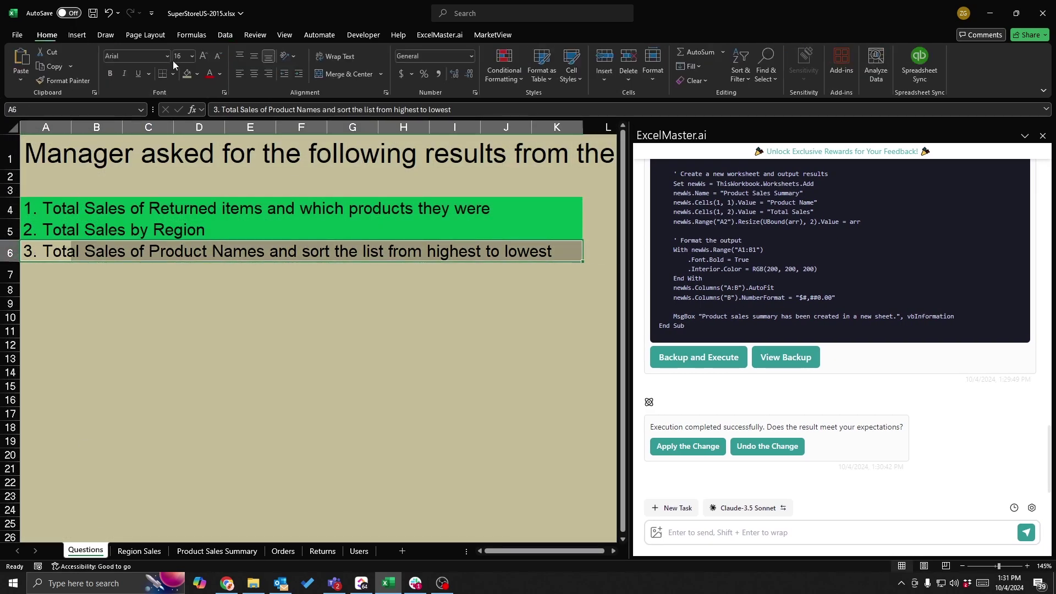
left_click(199, 74)
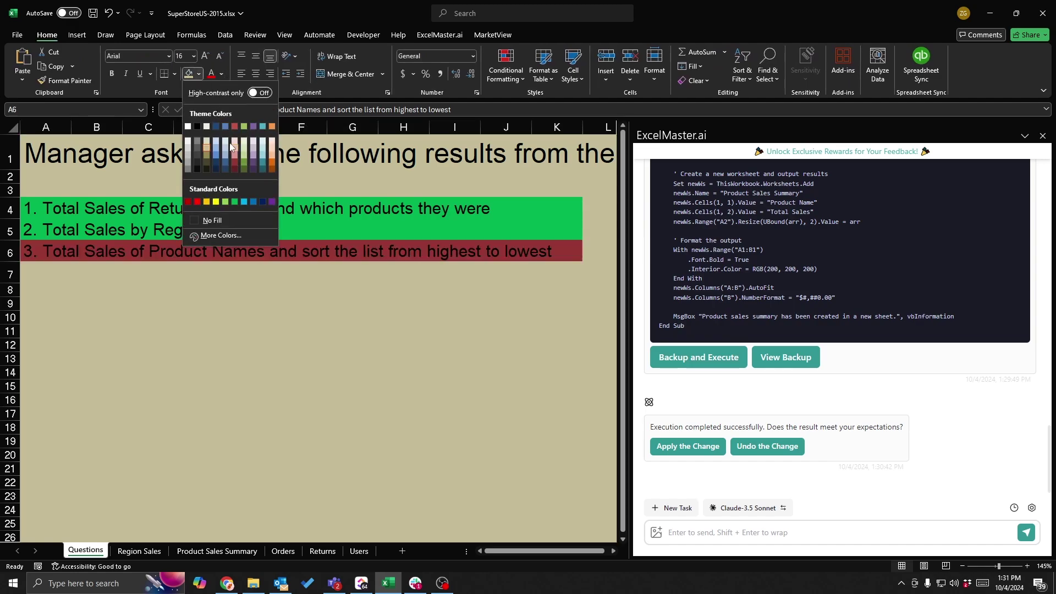
left_click(234, 202)
left_click(390, 359)
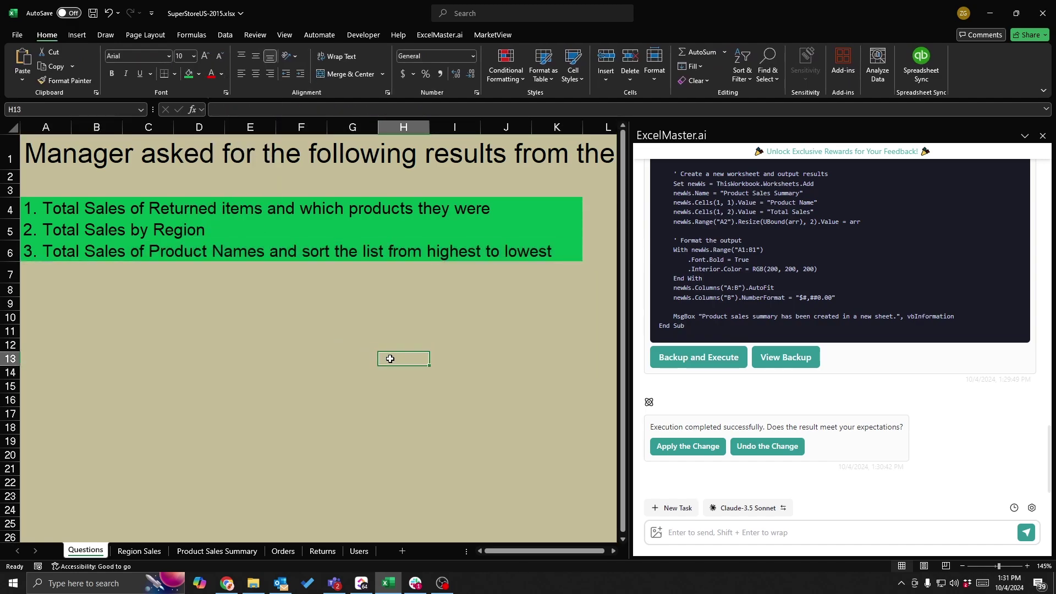